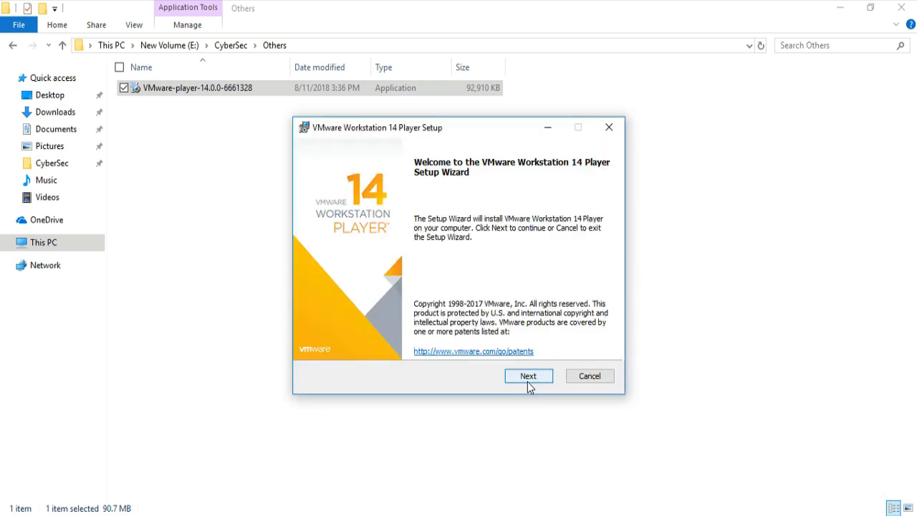
- Accept the VMware Workstation 14 Player license agreement and include the Enhanced Keyboard Driver, keeping the default installation folder
click(528, 378)
click(363, 346)
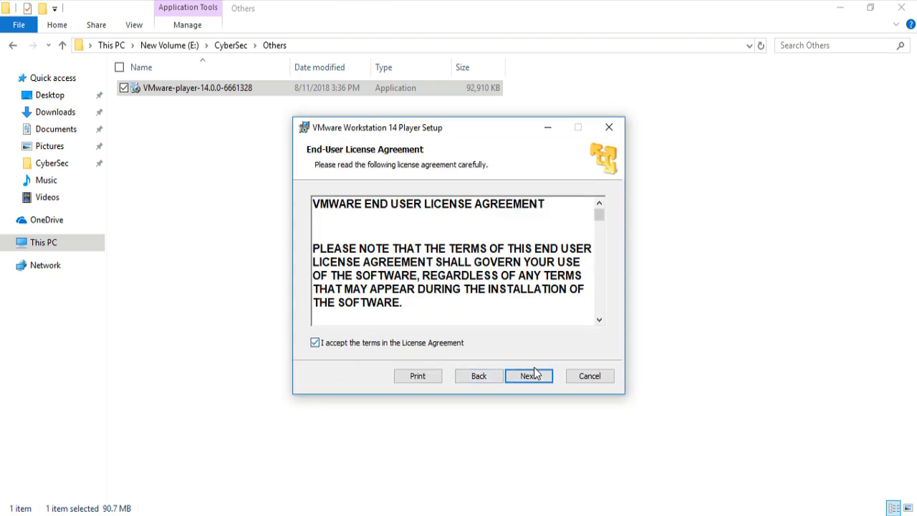
click(537, 375)
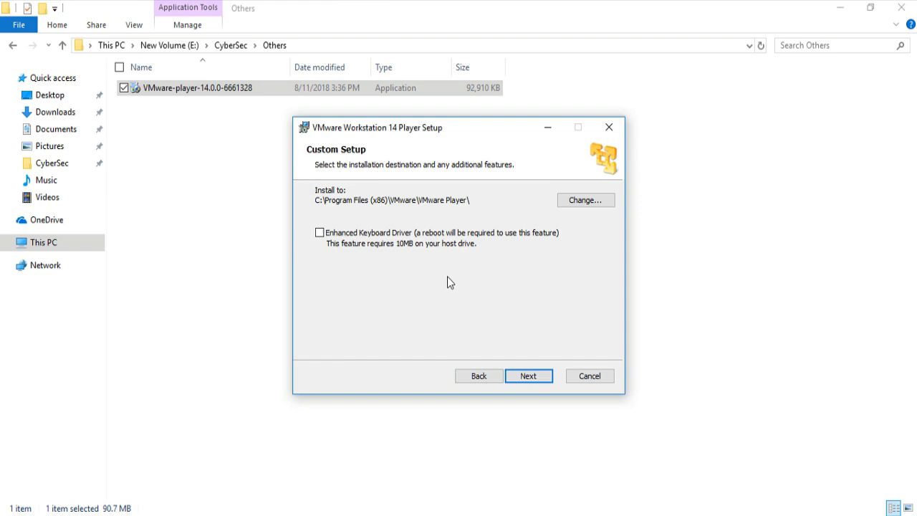
click(319, 233)
click(528, 377)
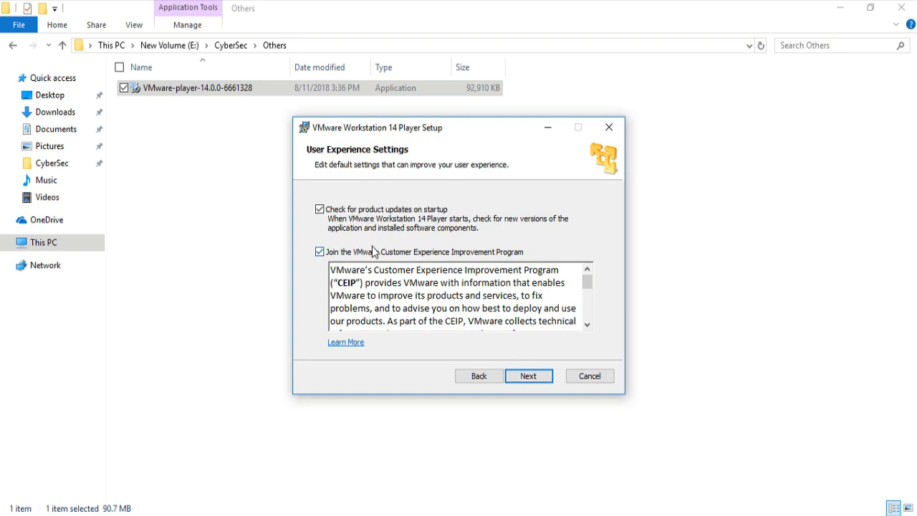
- Opt out of the Customer Experience Improvement Program and product update checks on startup in the setup wizard
click(320, 252)
click(360, 212)
click(528, 375)
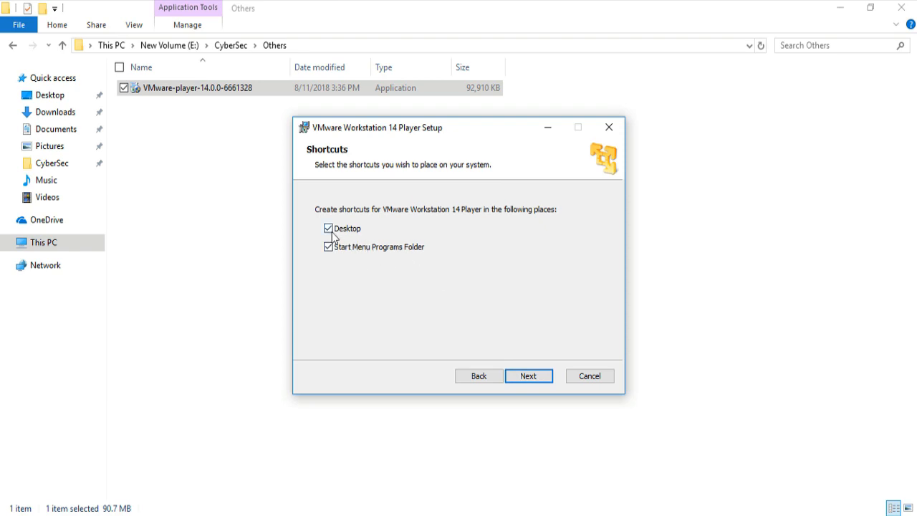
- Install the player with Desktop and Start Menu shortcuts, finish the setup, and decline the immediate system restart
click(537, 377)
click(526, 375)
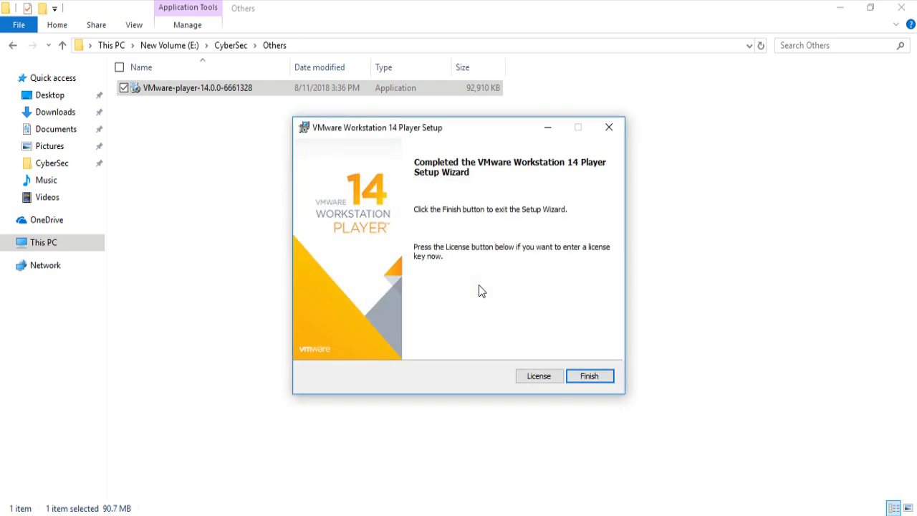
click(582, 378)
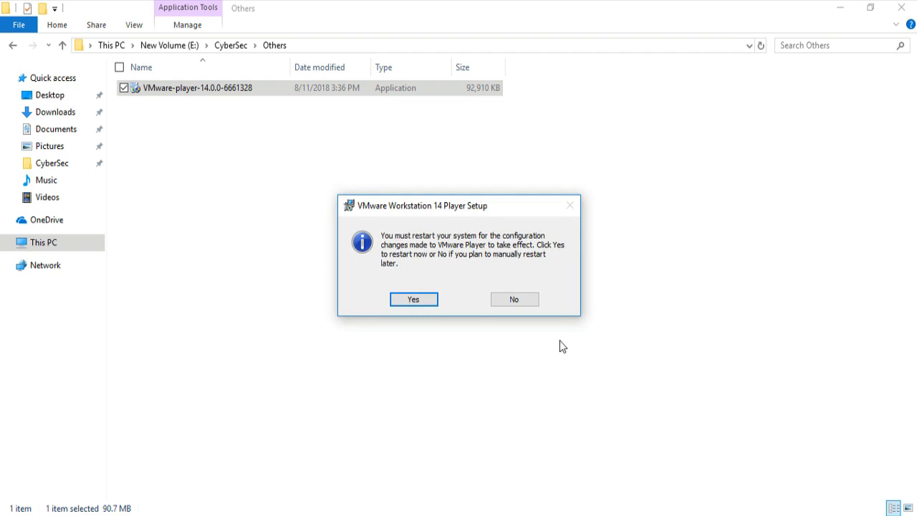
click(512, 300)
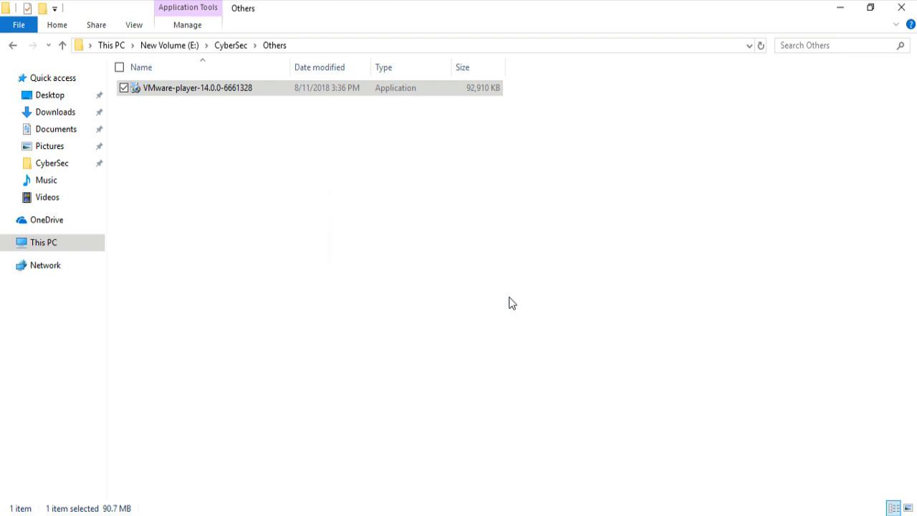
- Launch VMware Workstation 14 Player from the desktop for free non-commercial use and move its window clear of the folder window
drag(511, 7, 538, 103)
double_click(25, 172)
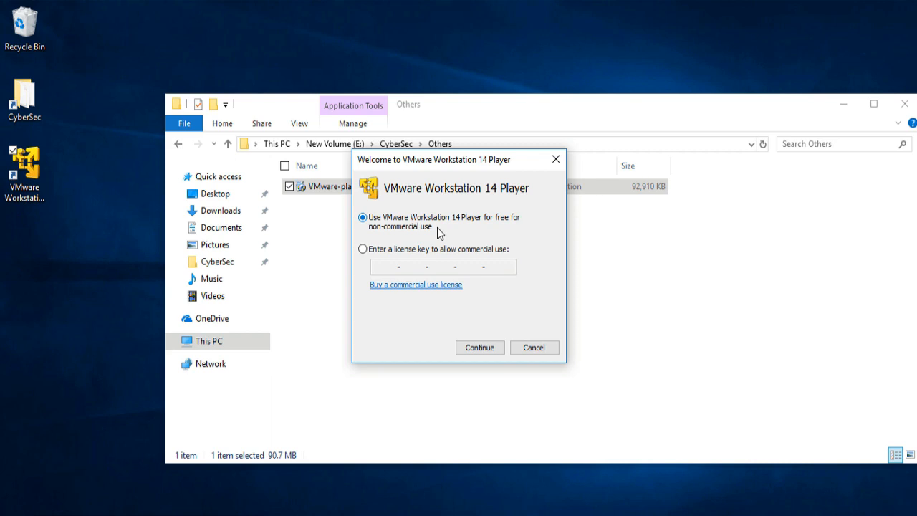
click(480, 346)
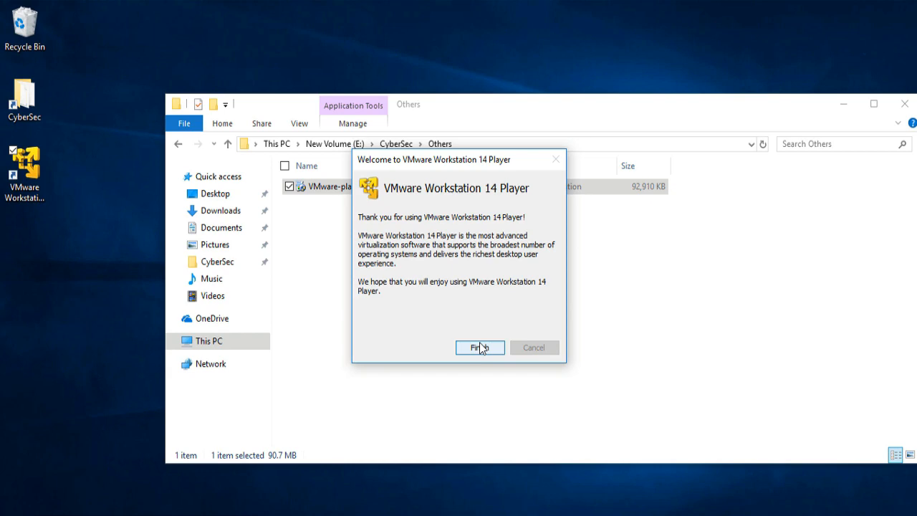
click(480, 347)
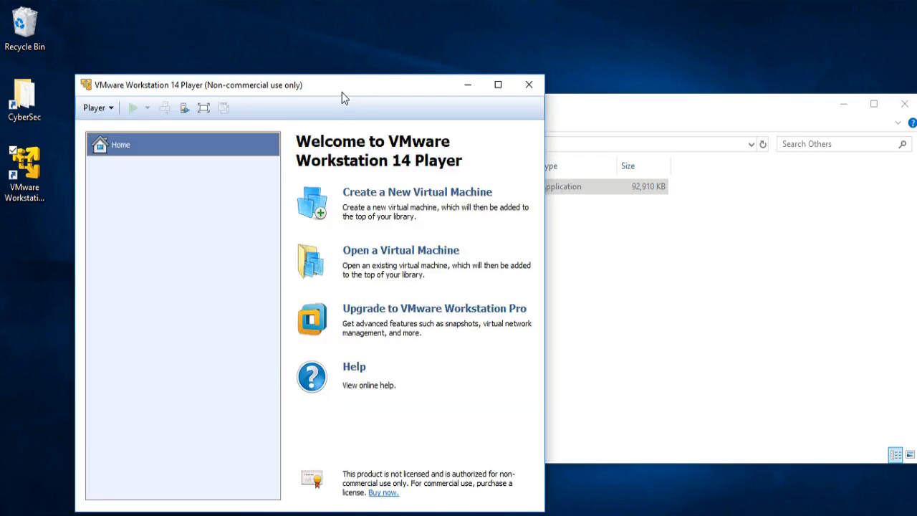
drag(338, 88, 640, 65)
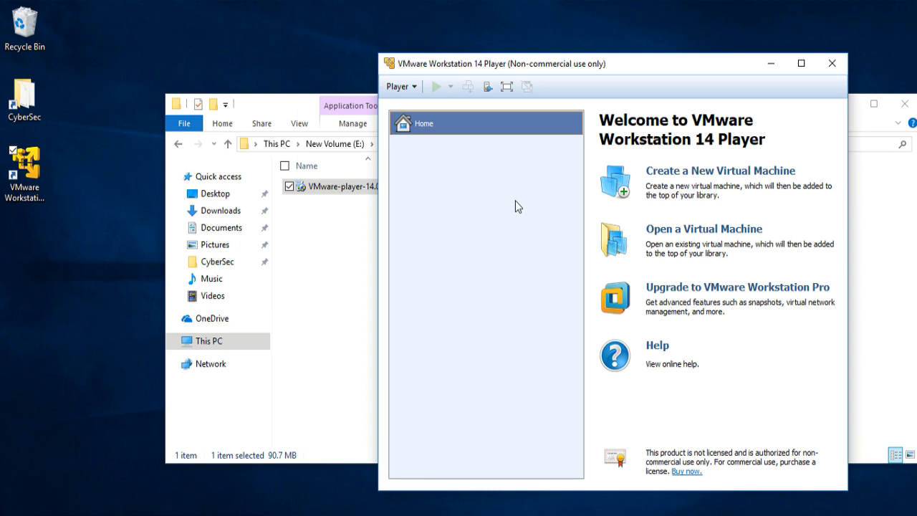
- Switch to File Explorer and locate the Parrot Security 3.11 (64bit) disk file in CyberSec\OS\ParrotSec
click(340, 234)
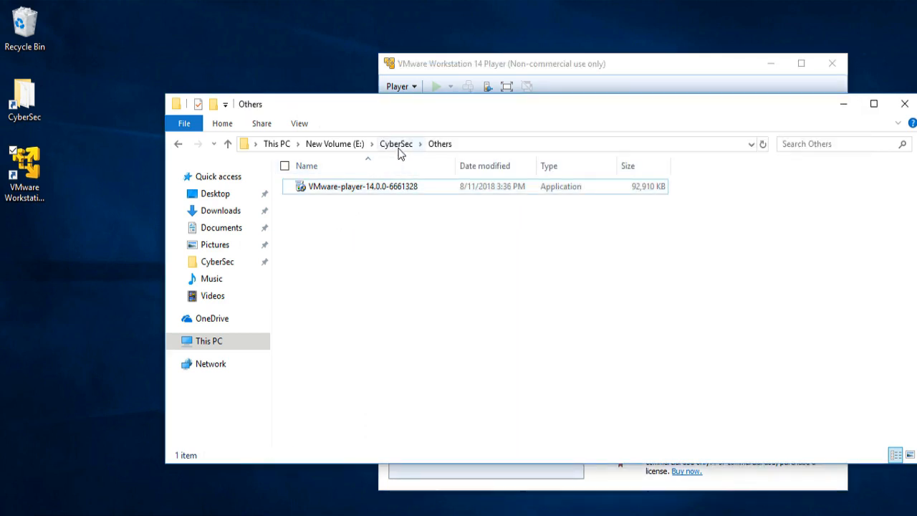
click(396, 144)
double_click(348, 201)
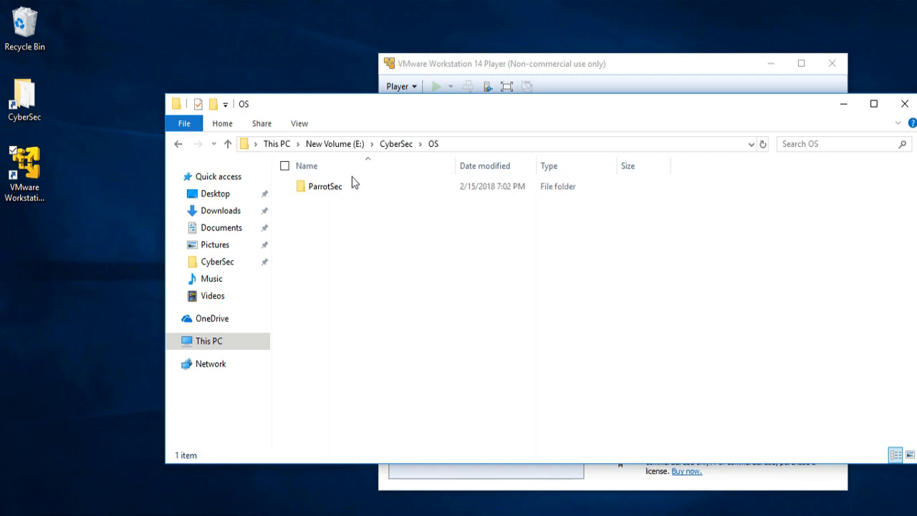
double_click(355, 187)
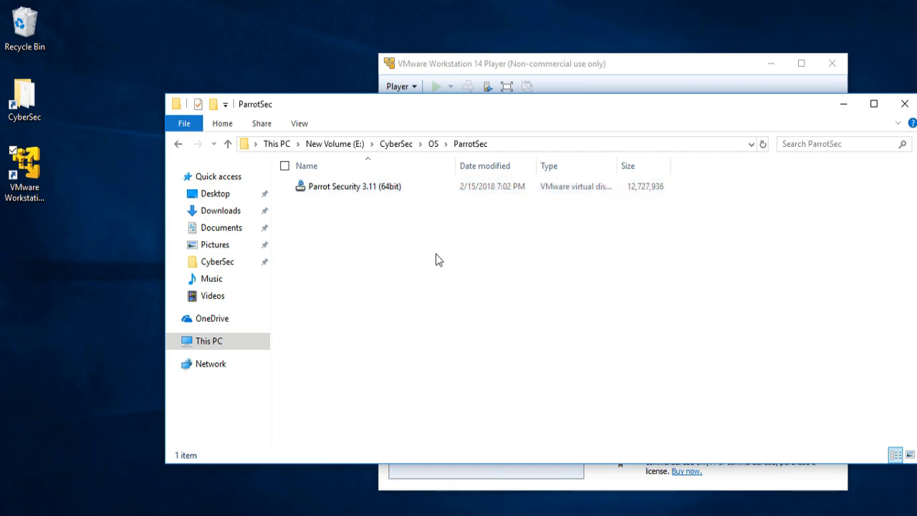
click(415, 188)
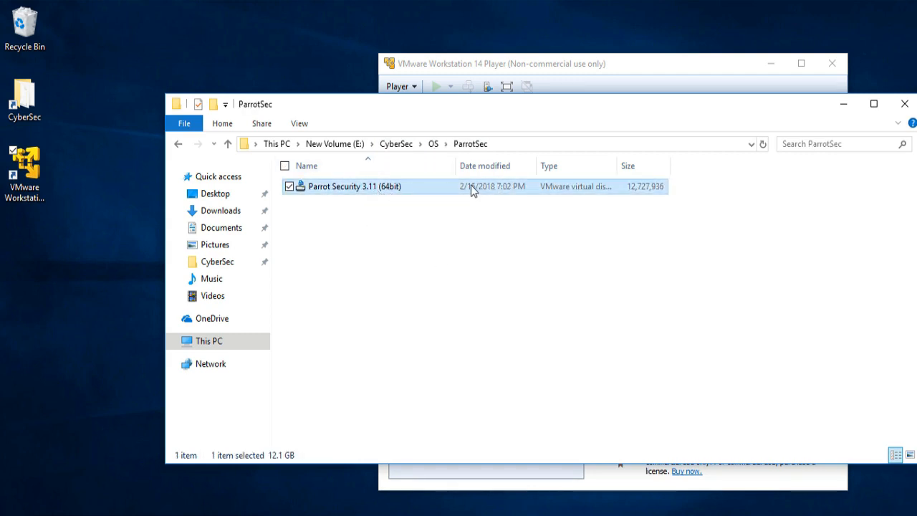
- Switch back to VMware Player and start creating a new virtual machine with the operating system set to install later
click(538, 63)
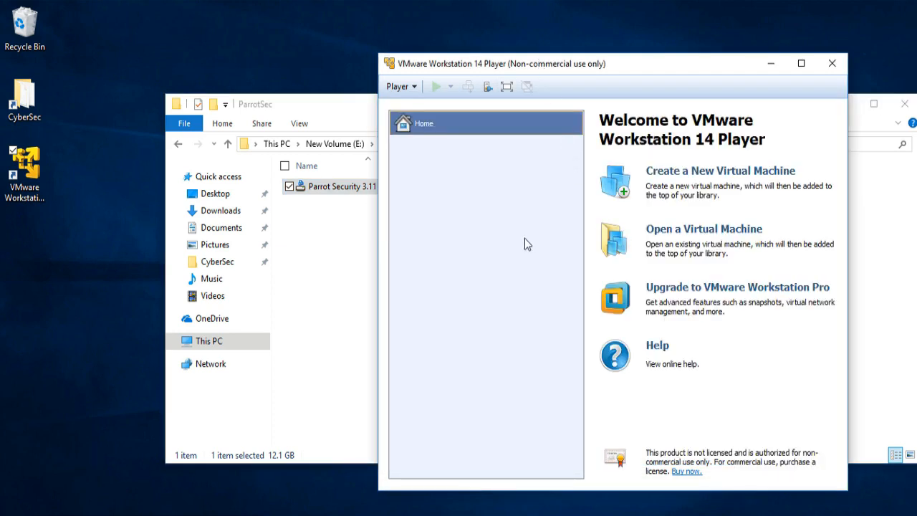
click(702, 174)
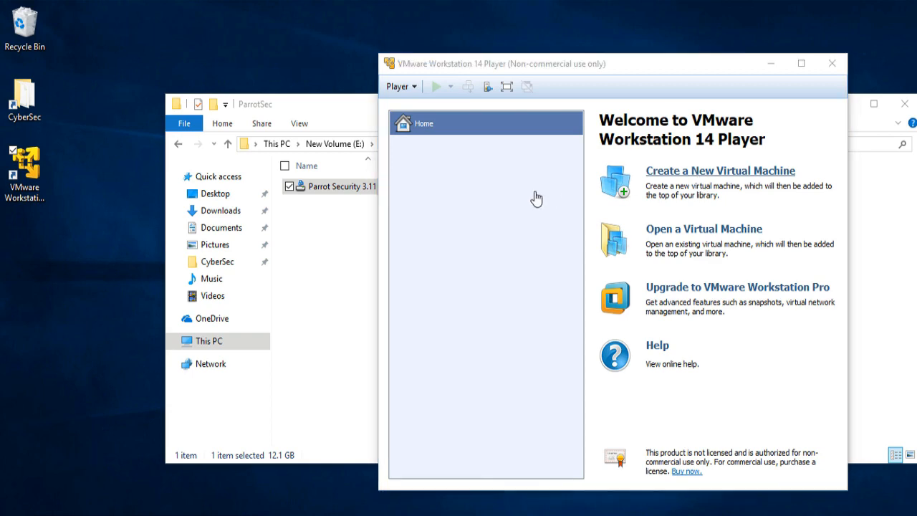
drag(590, 129, 438, 87)
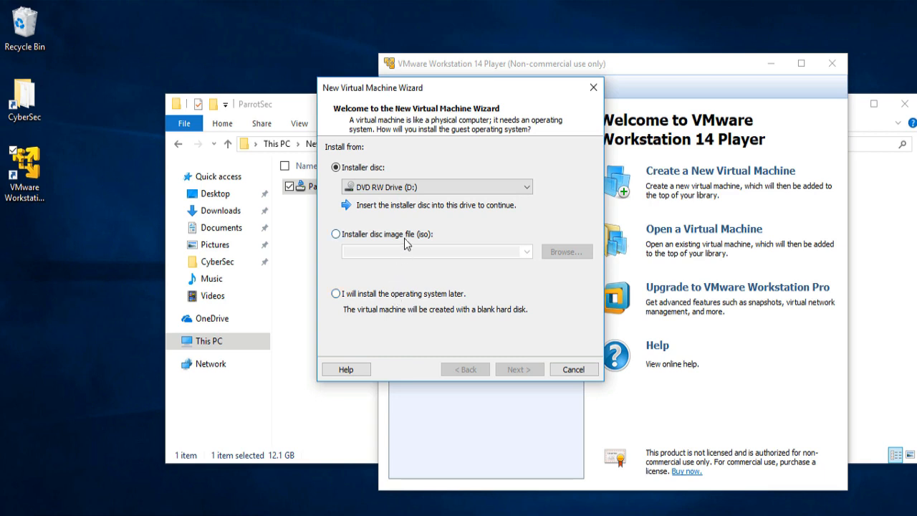
click(399, 295)
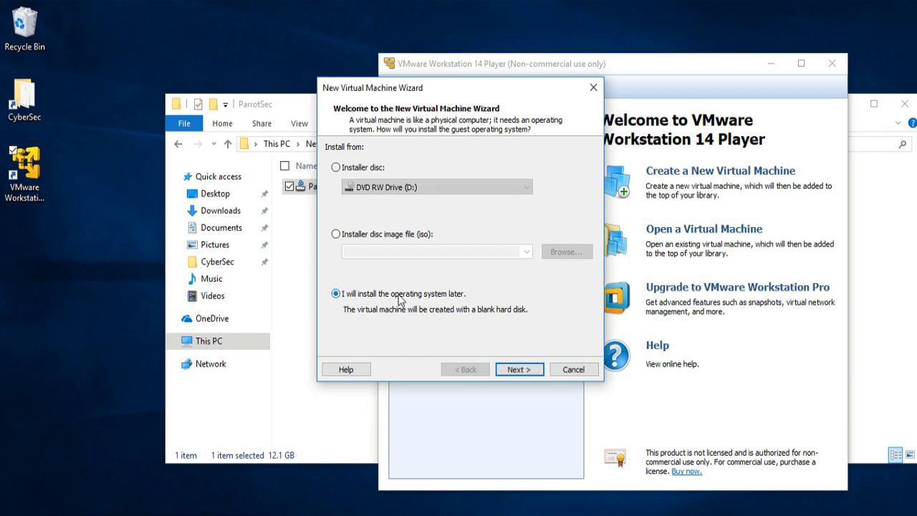
click(518, 370)
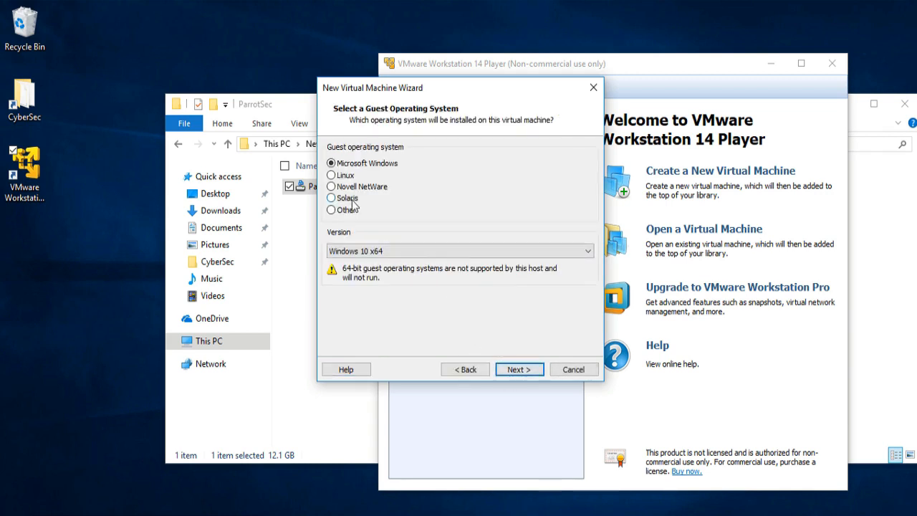
- Set the guest operating system to Linux, version Debian 9.x 64-bit, and continue to the naming page
click(348, 176)
click(385, 253)
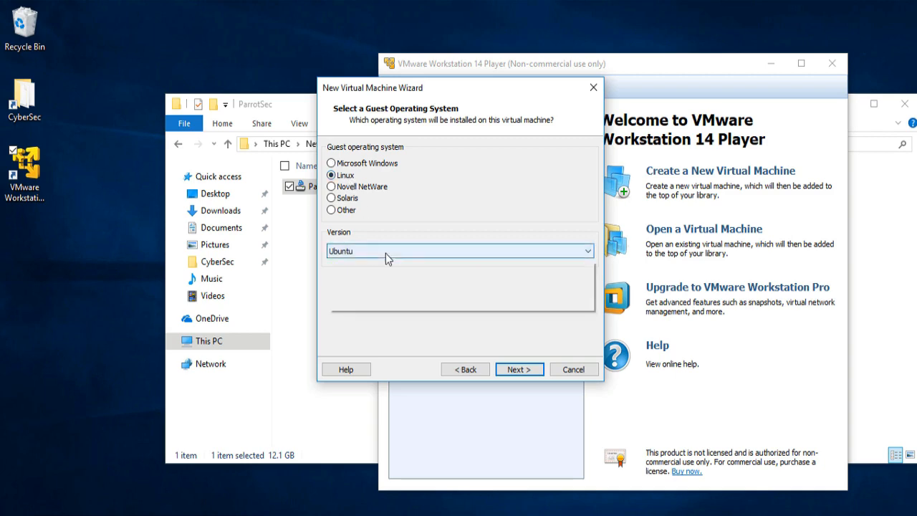
key(Home)
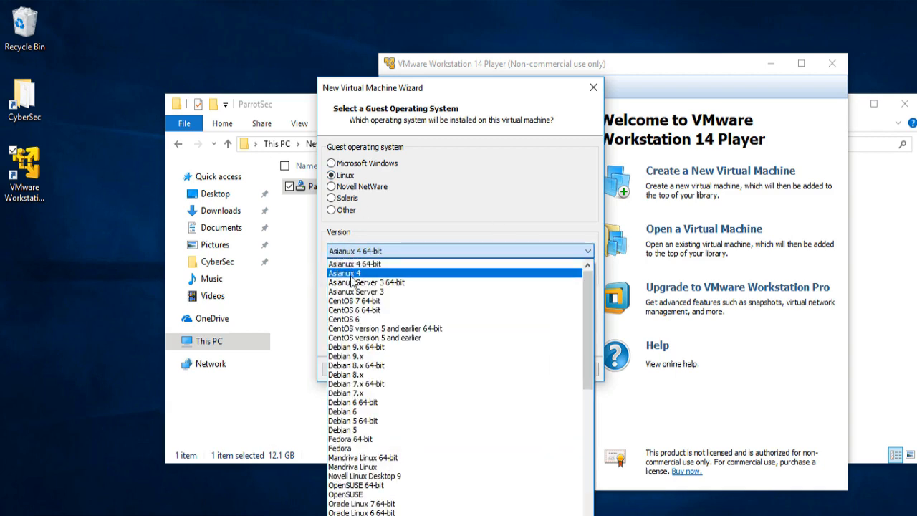
key(d)
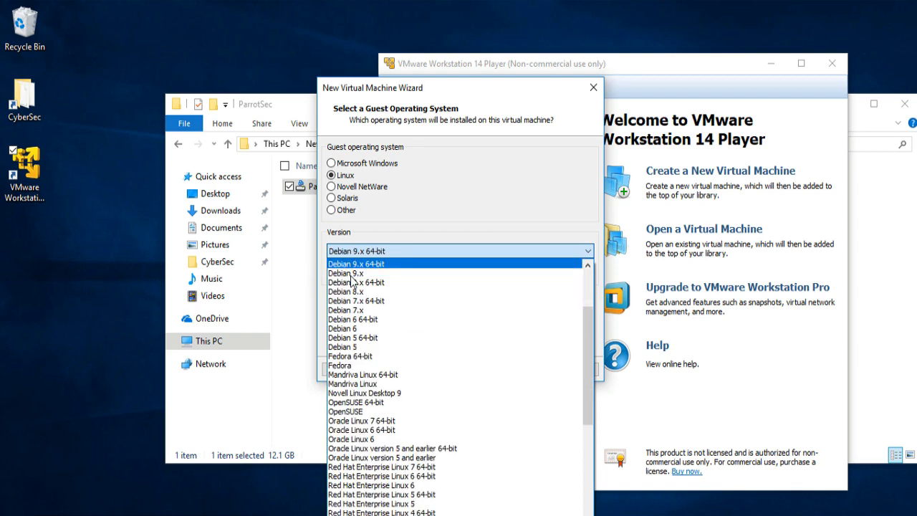
click(385, 265)
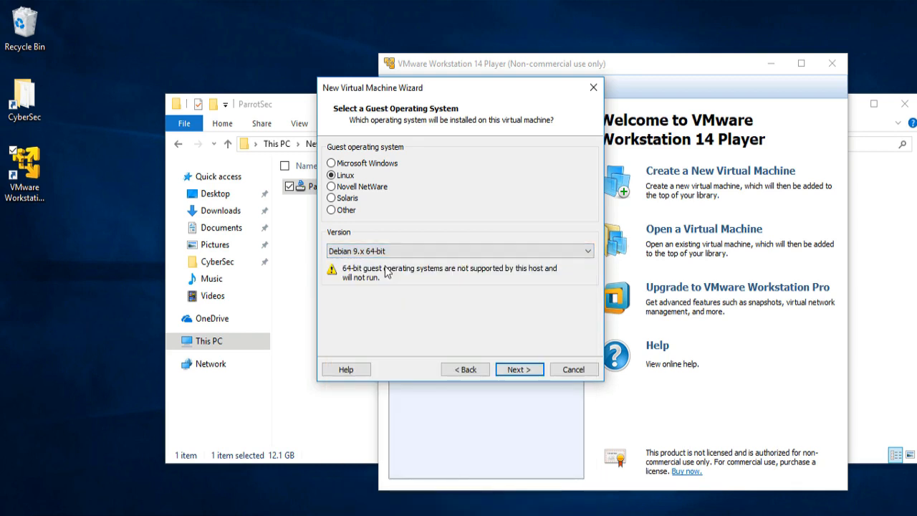
click(518, 371)
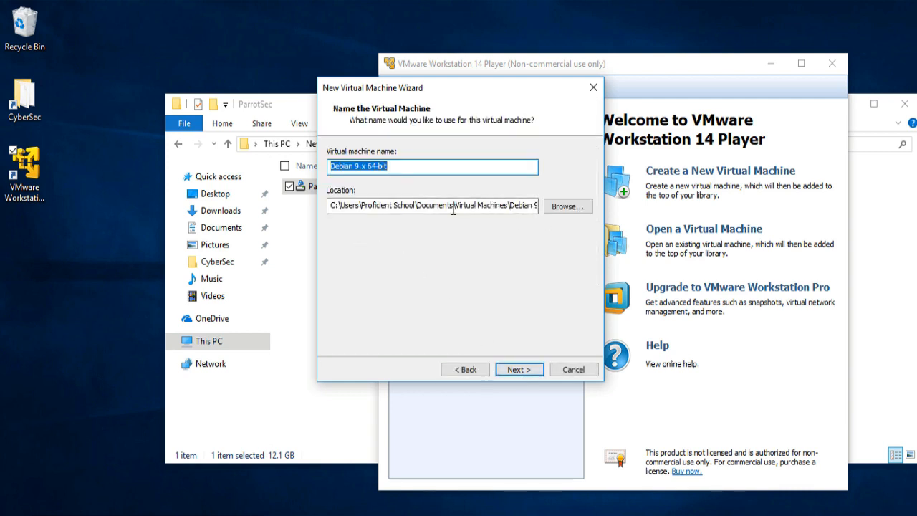
- Set the virtual machine location to the folder E:\CyberSec\OS\ParrotSec
click(569, 215)
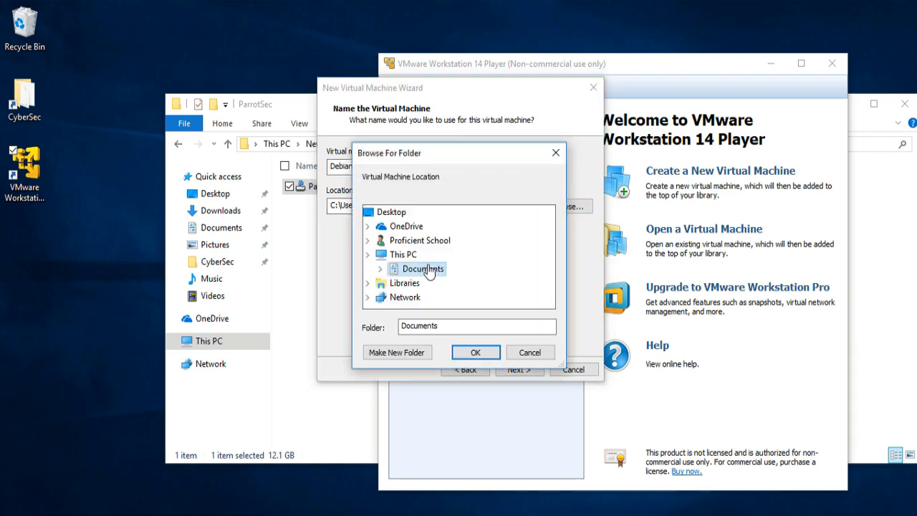
scroll(425, 270, down, 2)
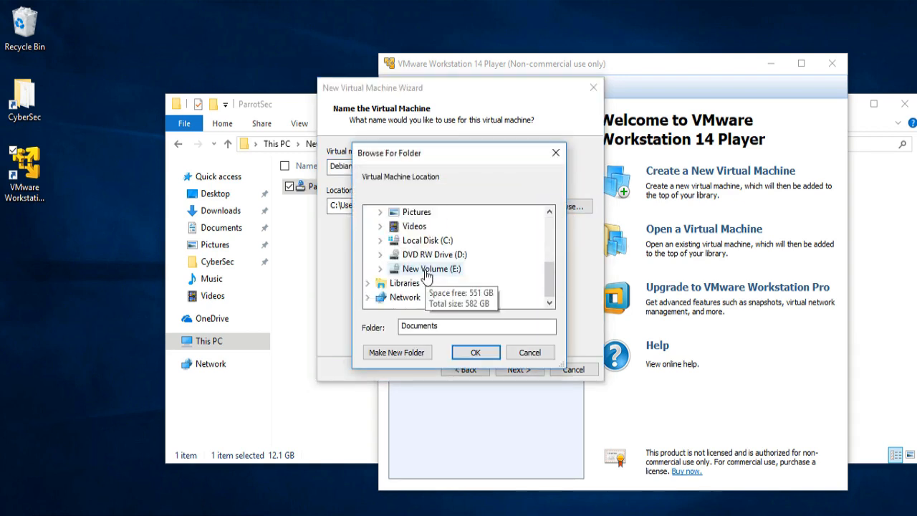
scroll(425, 269, up, 3)
click(391, 284)
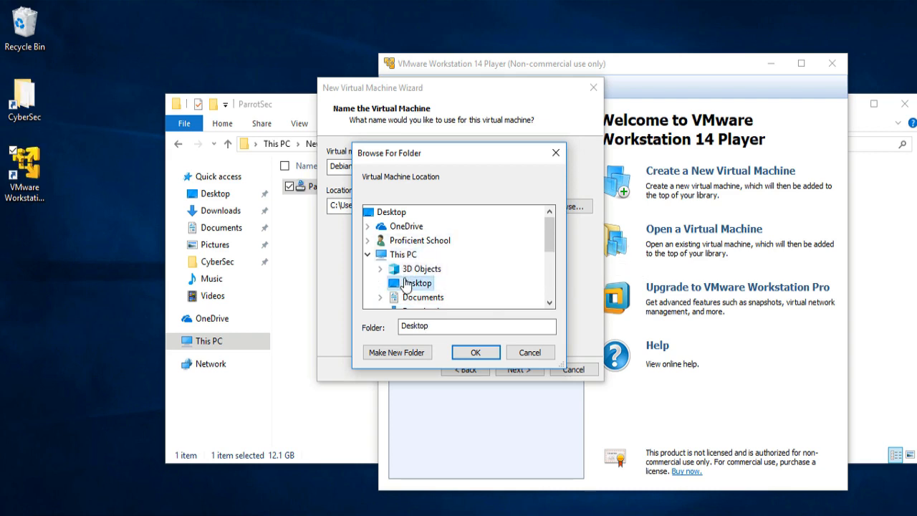
scroll(426, 291, down, 1)
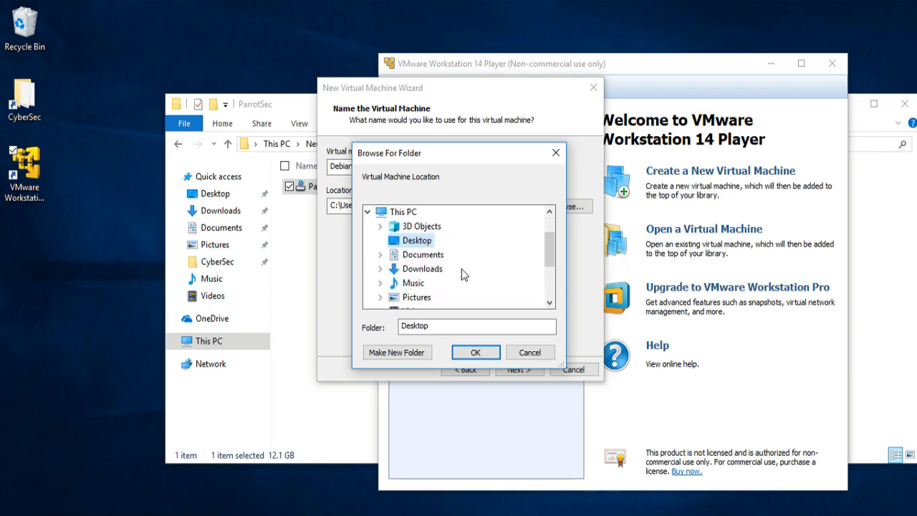
scroll(451, 271, down, 2)
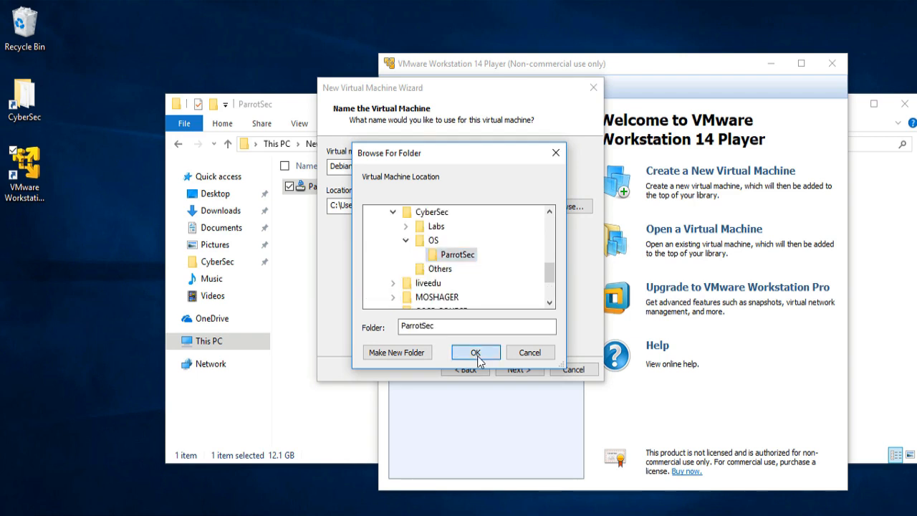
click(477, 354)
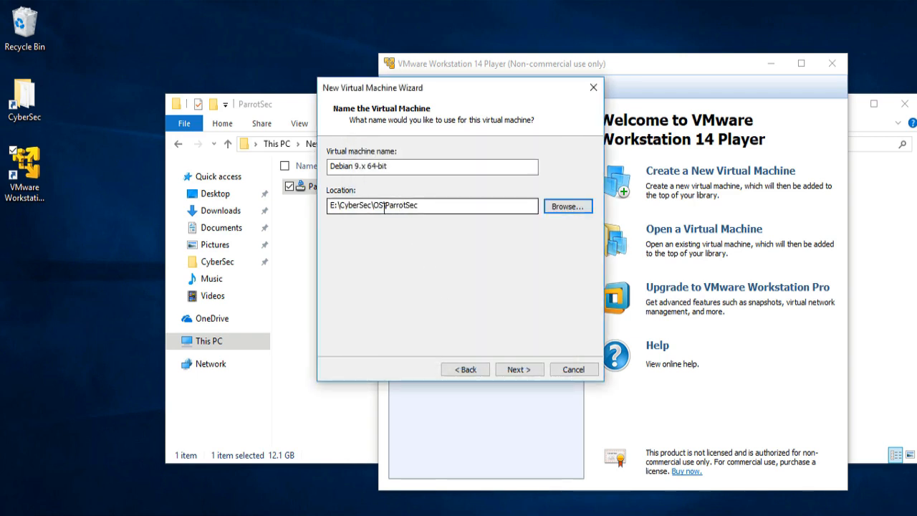
drag(364, 207, 450, 205)
click(451, 205)
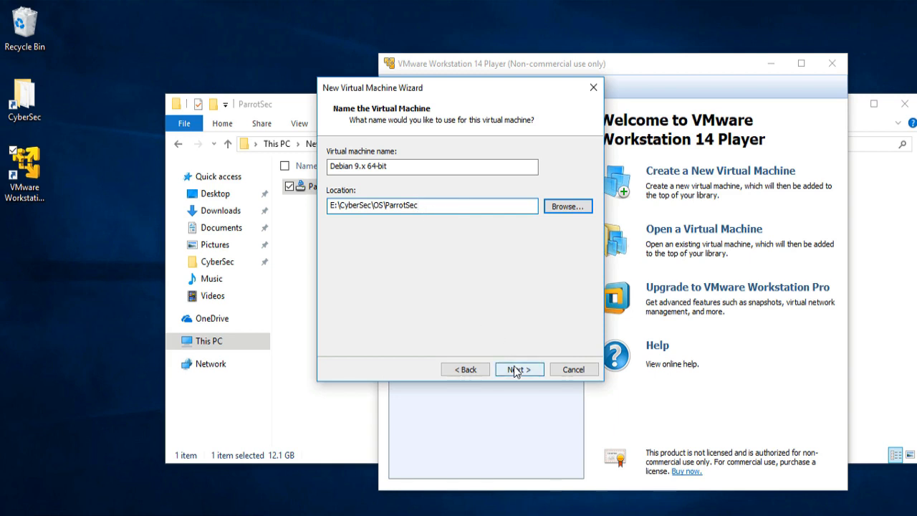
- Name the virtual machine Parrot Sec 3.11 (64 Bit) and decline continuing with the location already containing a virtual machine
drag(405, 166, 294, 165)
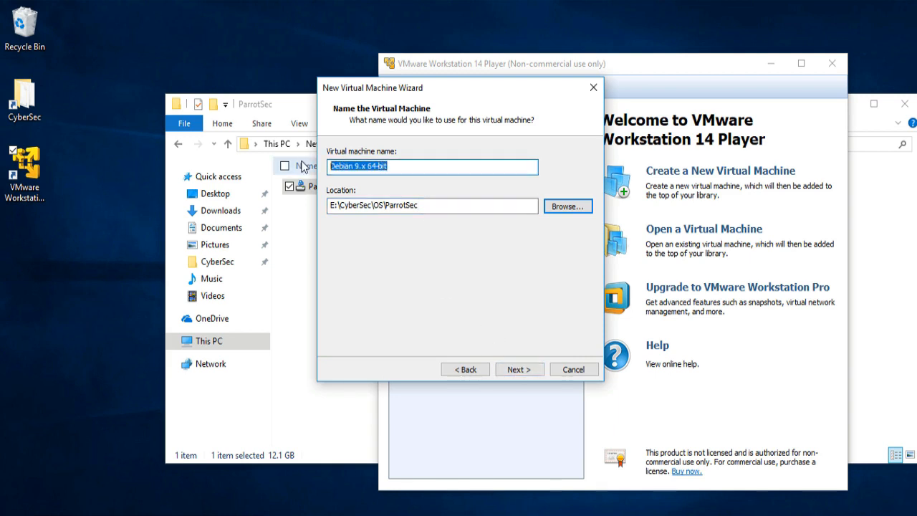
text(Parot)
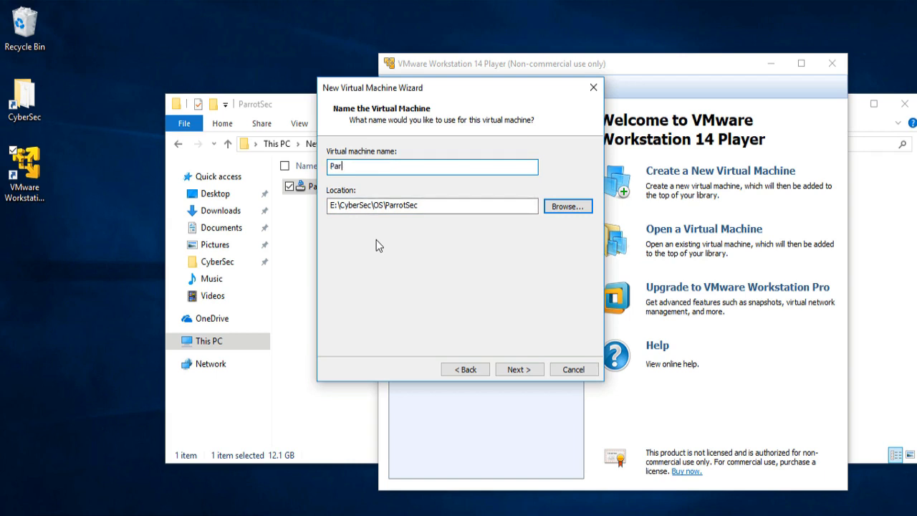
key(BackSpace)
key(BackSpace)
text(rot Sec)
drag(419, 89, 501, 84)
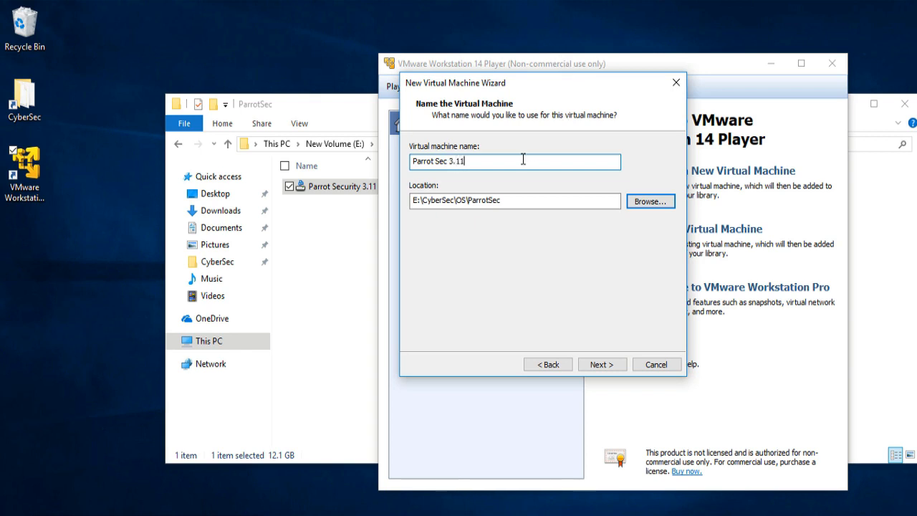
text(64)
key(BackSpace)
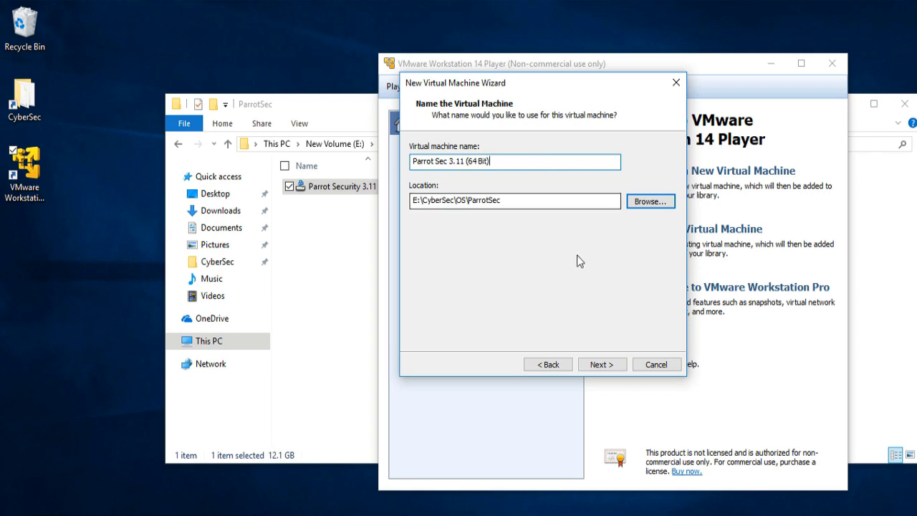
click(601, 364)
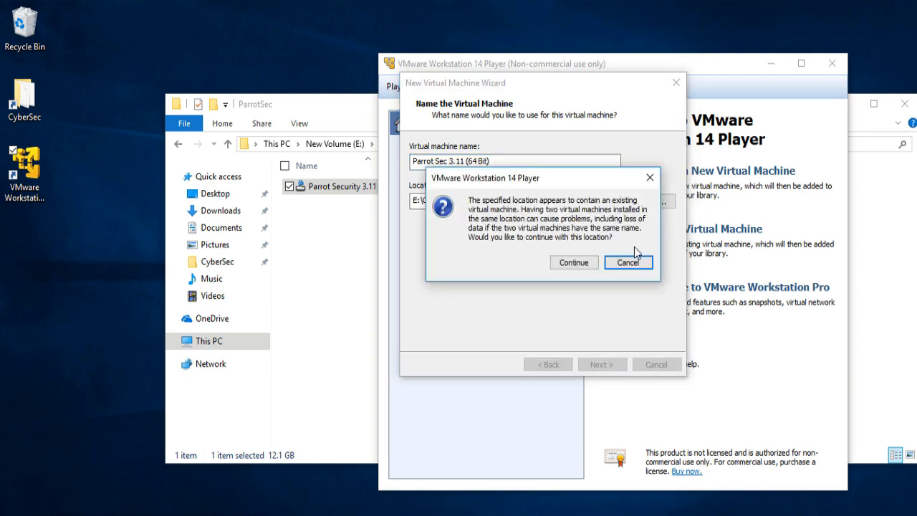
click(628, 263)
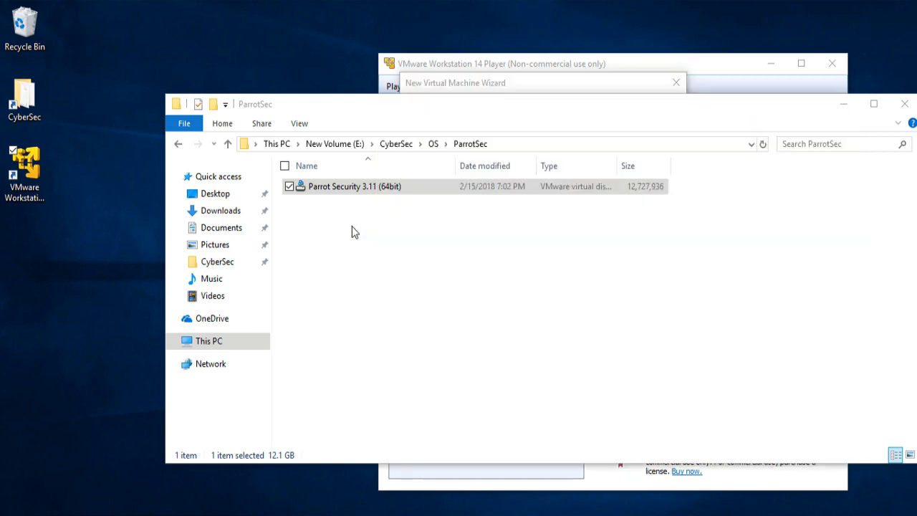
- Switch to File Explorer and create a folder named Original inside the ParrotSec folder
right_click(352, 230)
mouse_move(301, 398)
click(387, 236)
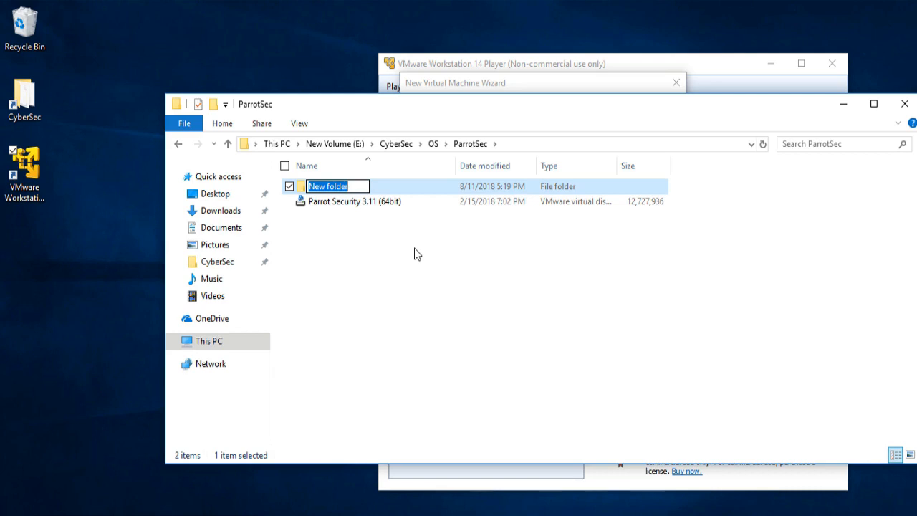
text(Origina)
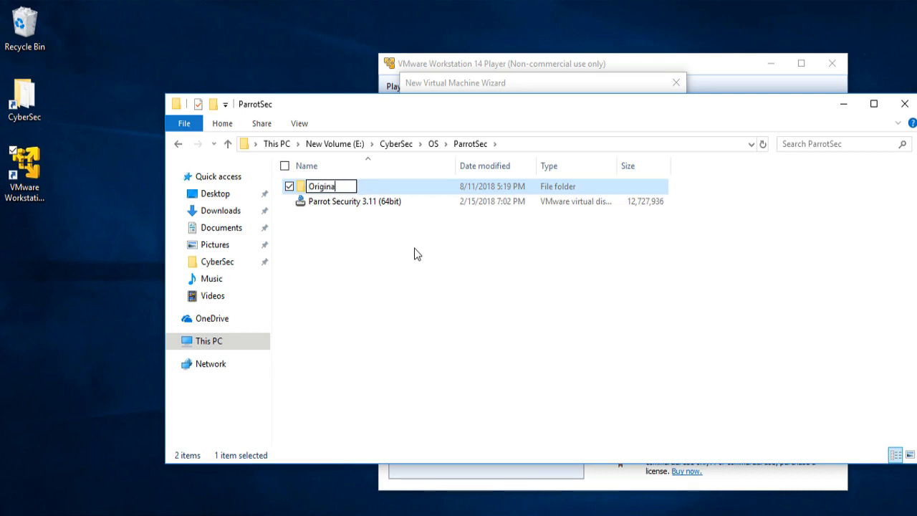
key(BackSpace)
key(ctrl+a)
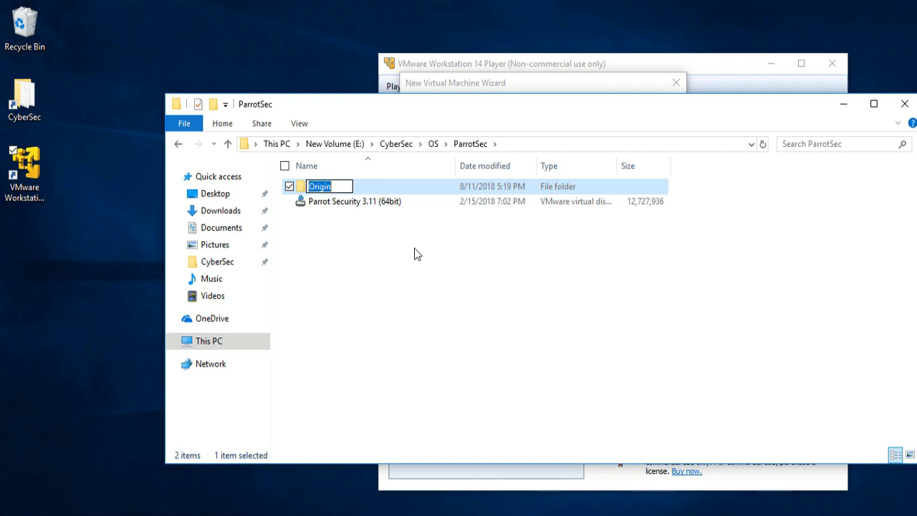
key(End)
text(al)
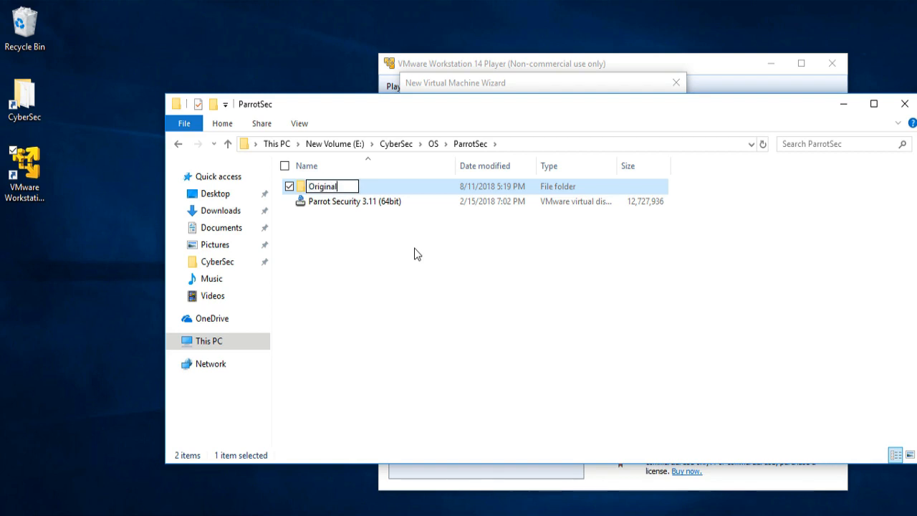
key(Return)
- Move the Parrot Security 3.11 (64bit) disk file into the Original folder
drag(436, 201, 414, 194)
click(402, 211)
click(353, 202)
drag(324, 201, 343, 183)
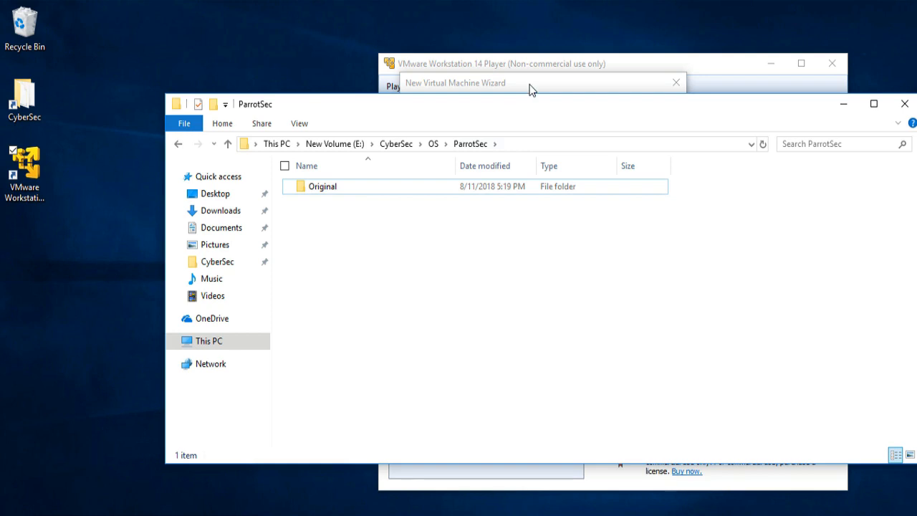
- Return to the VMware Player wizard and specify a maximum disk size of 100 GB, stored as a single file
click(528, 85)
click(600, 364)
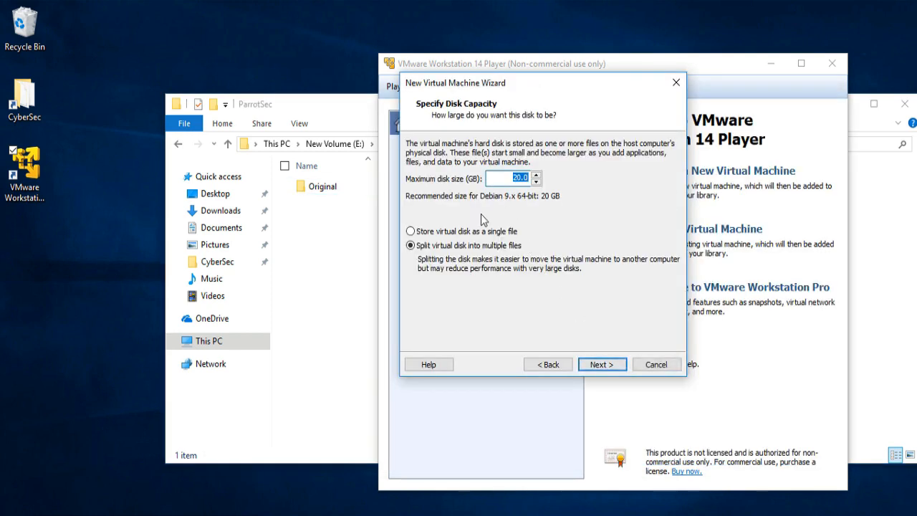
text(100)
click(448, 232)
click(603, 365)
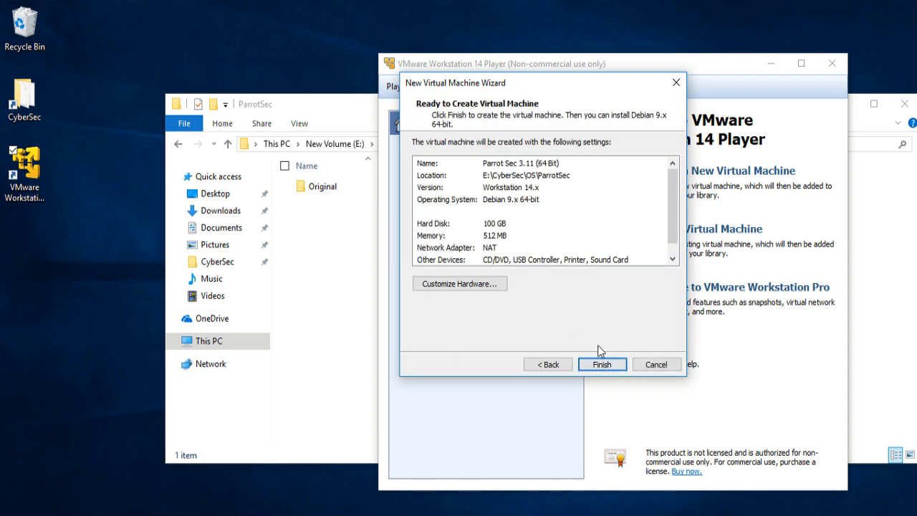
- Open the hardware customization and set the virtual machine's memory to 2048 MB
click(475, 285)
drag(599, 224, 600, 195)
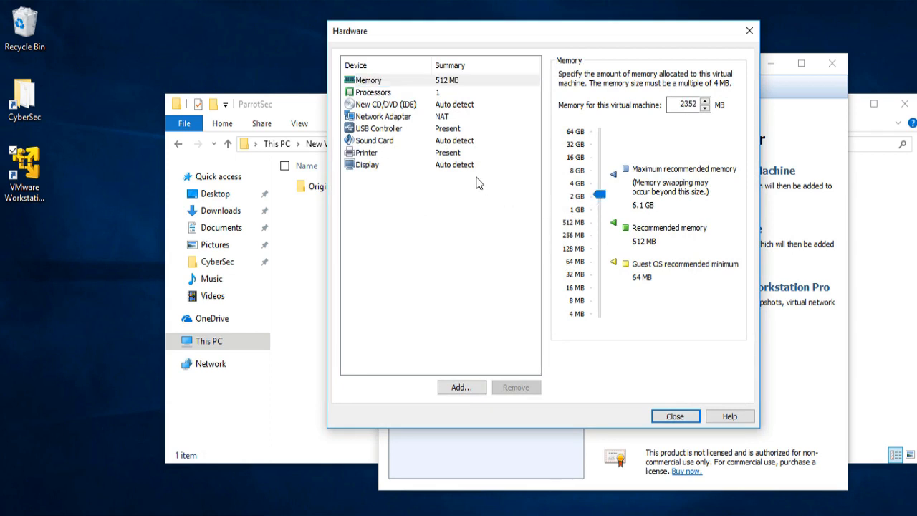
click(686, 105)
drag(704, 104, 710, 101)
key(ctrl+a)
text(2)
- Set the number of processor cores to 2
click(449, 92)
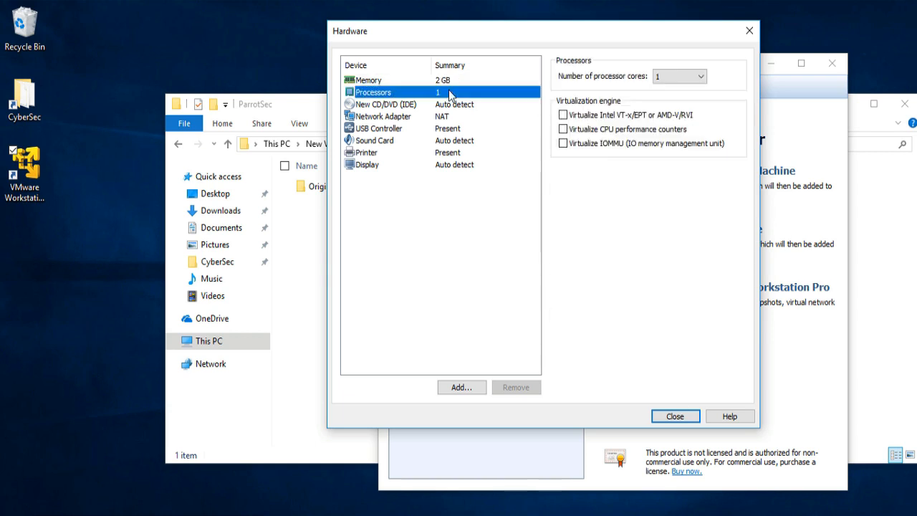
click(654, 76)
click(667, 99)
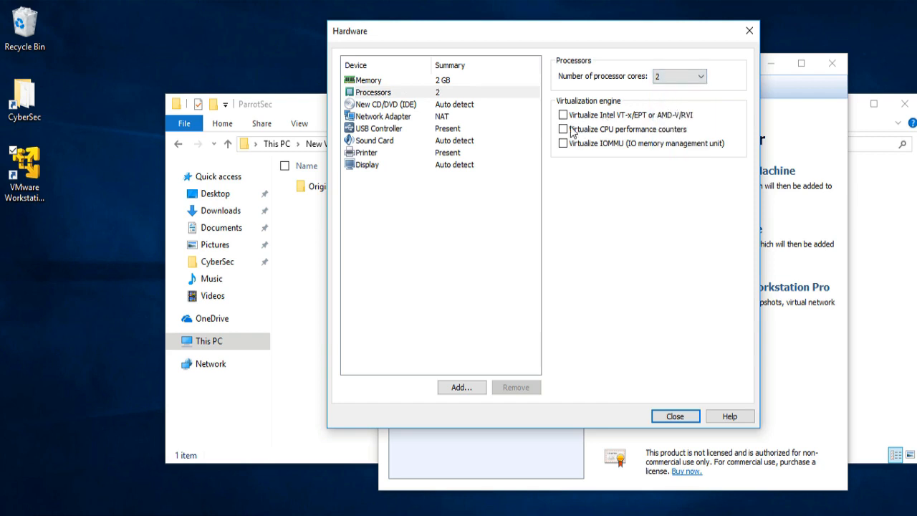
- Review the network adapter, USB controller and display settings, and finish creating the virtual machine
click(455, 119)
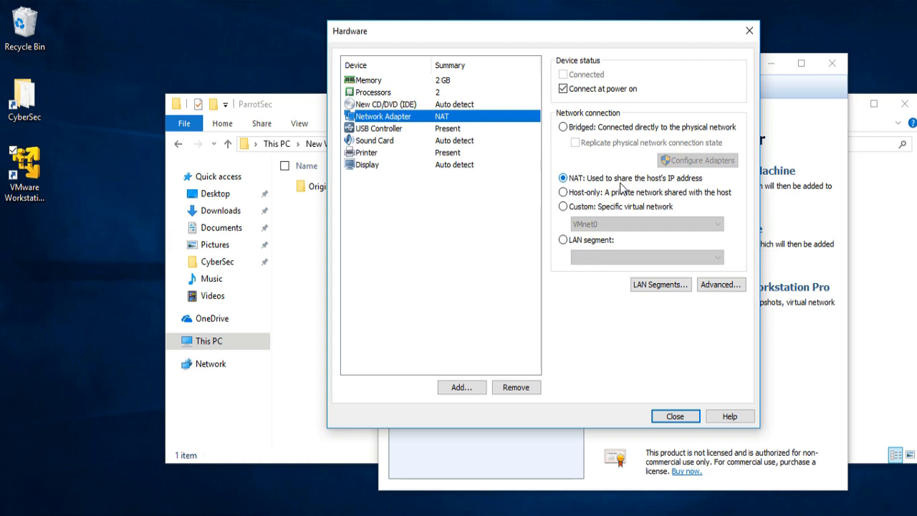
click(479, 132)
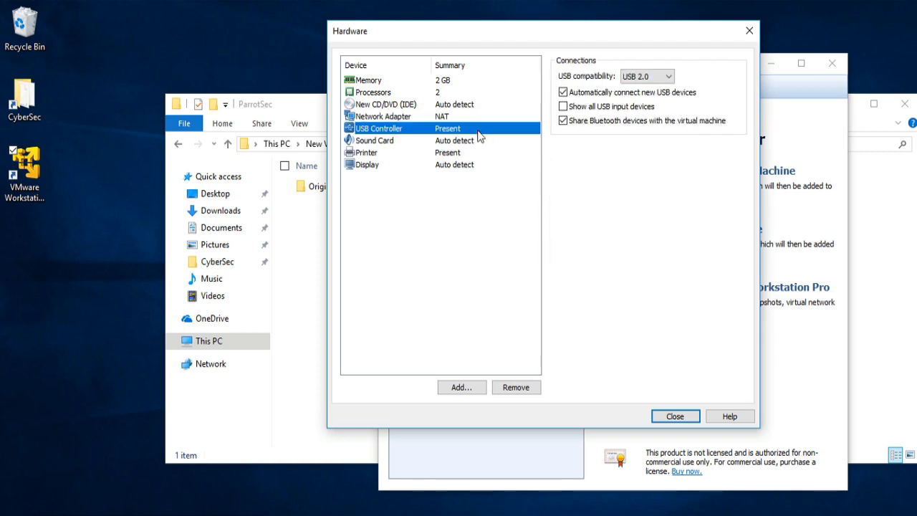
click(666, 77)
click(666, 77)
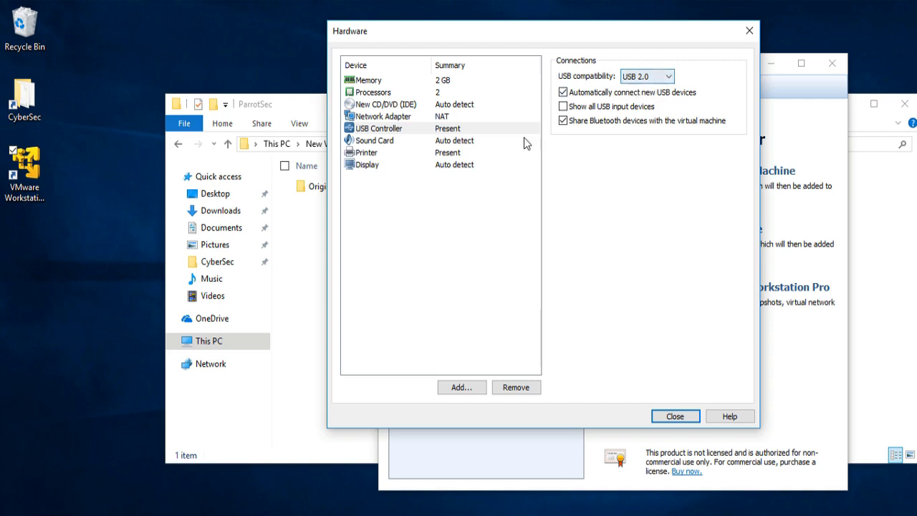
click(445, 171)
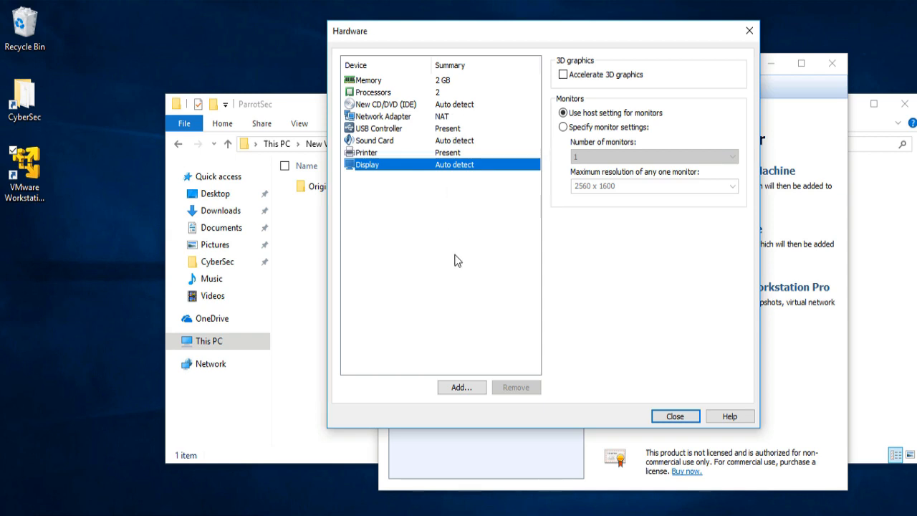
click(674, 416)
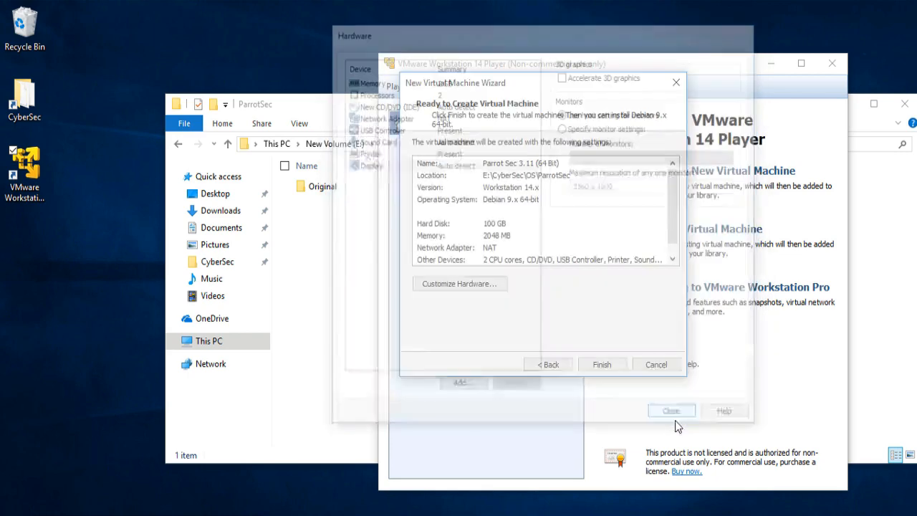
click(598, 367)
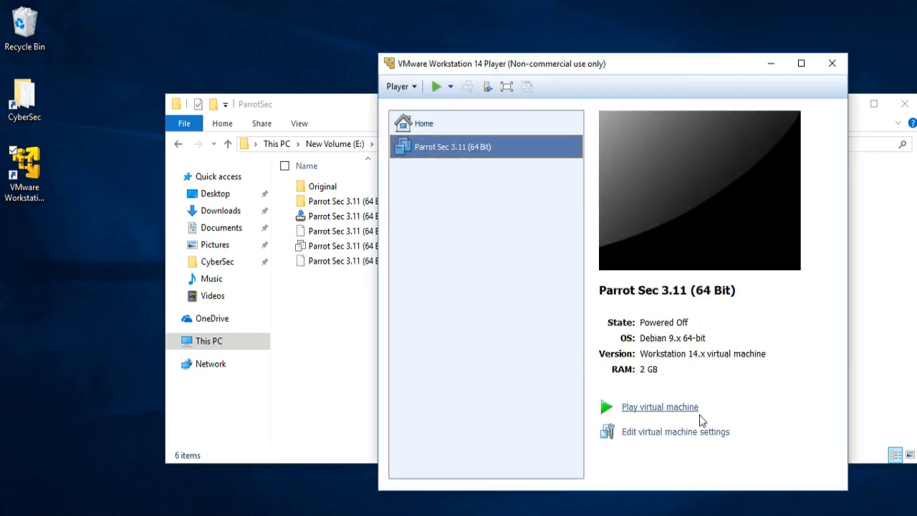
- In the settings of Parrot Sec 3.11 (64 Bit), start adding a SCSI hard disk that uses an existing virtual disk
click(693, 438)
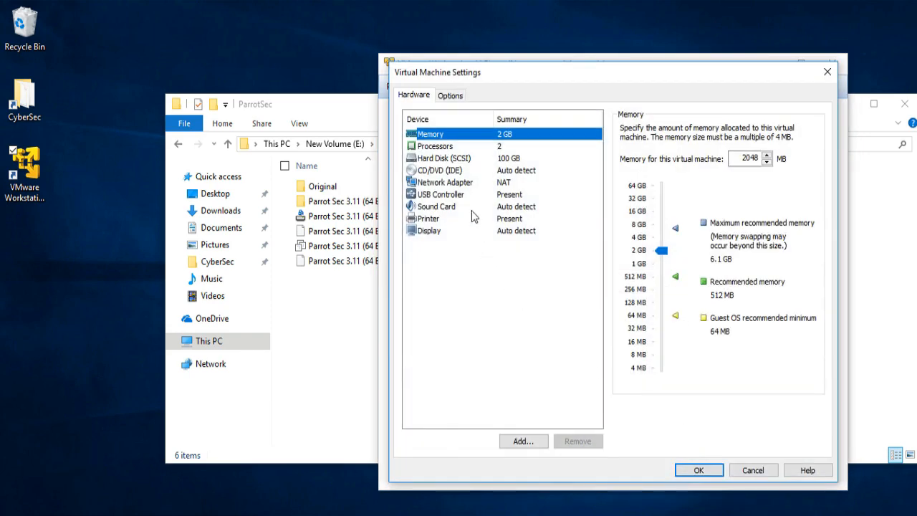
click(442, 159)
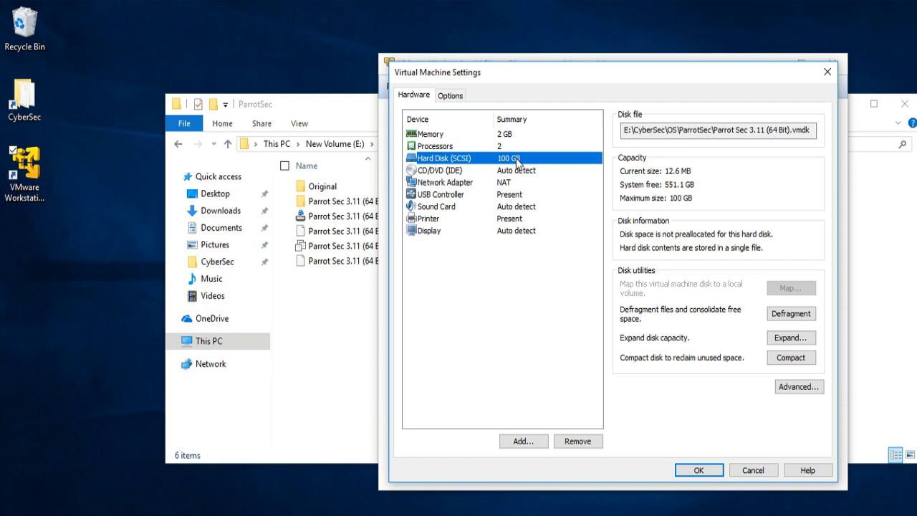
click(522, 442)
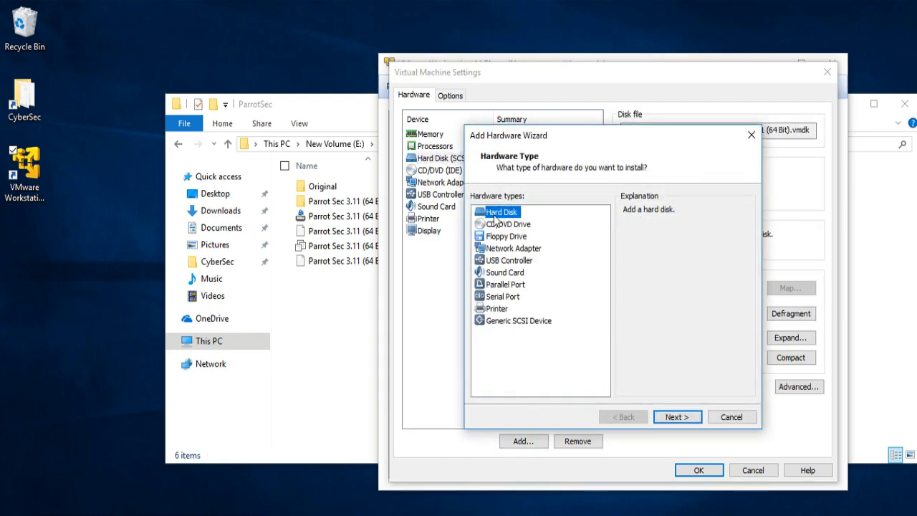
click(676, 415)
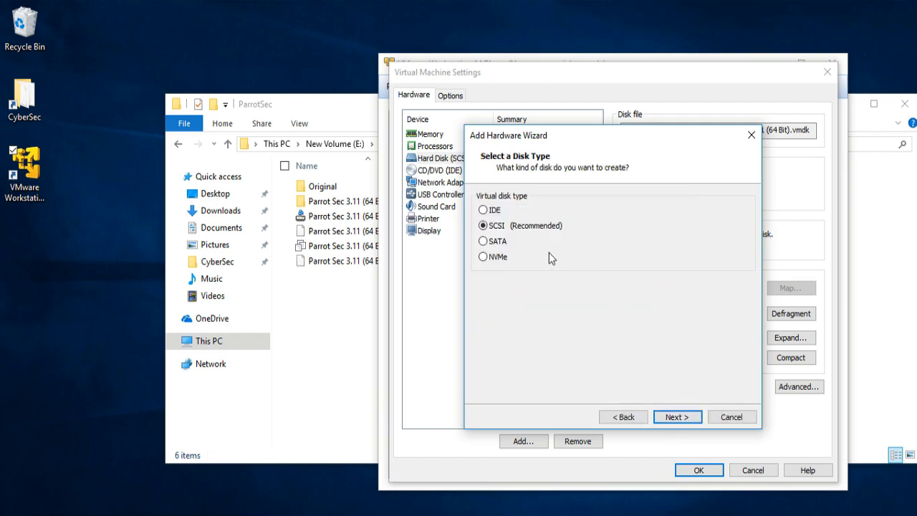
click(678, 418)
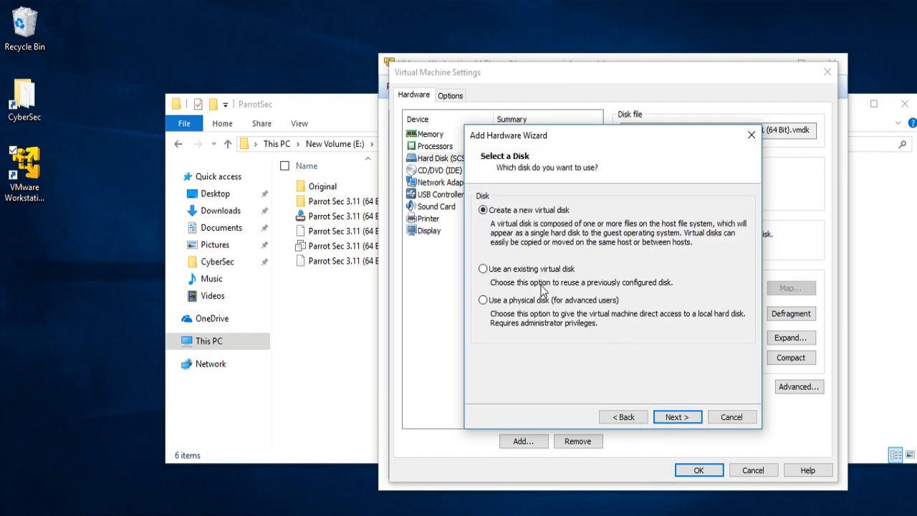
click(537, 277)
click(683, 424)
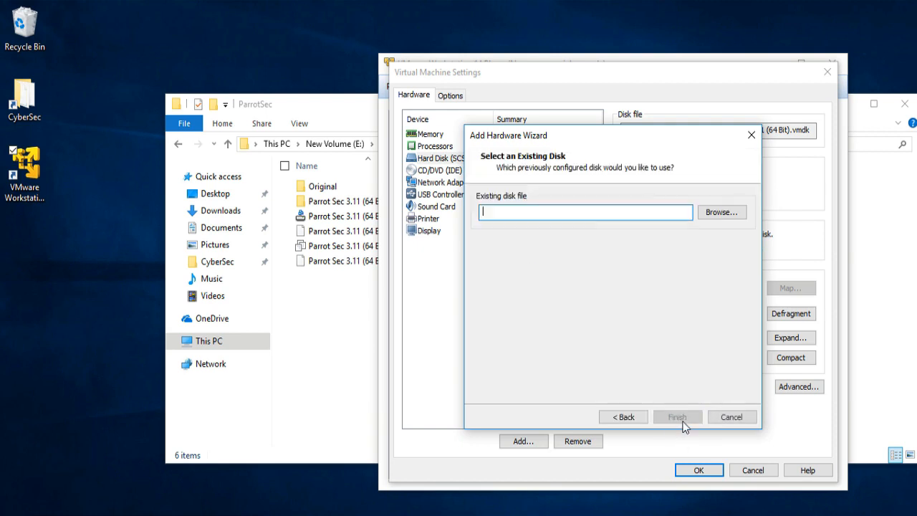
- Choose the Parrot Security 3.11 (64bit) disk file from CyberSec\OS\ParrotSec\Original as the existing disk
click(717, 213)
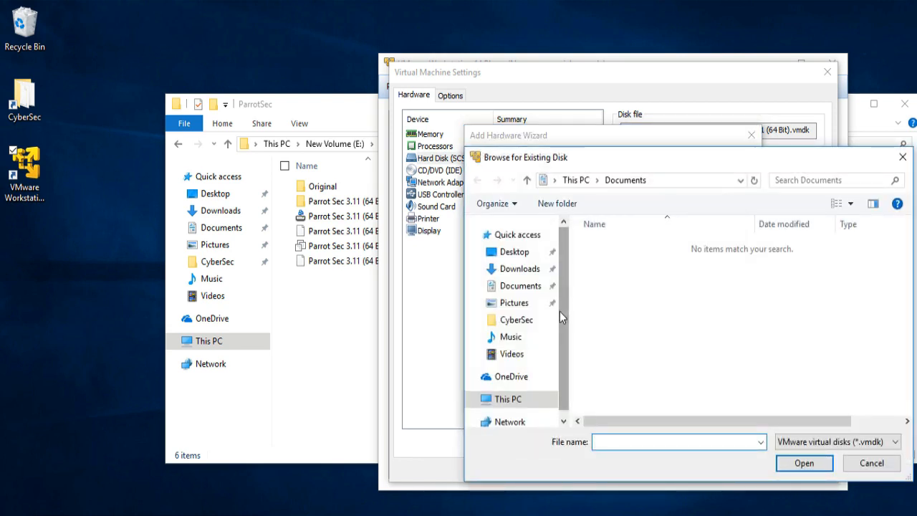
click(516, 319)
double_click(630, 260)
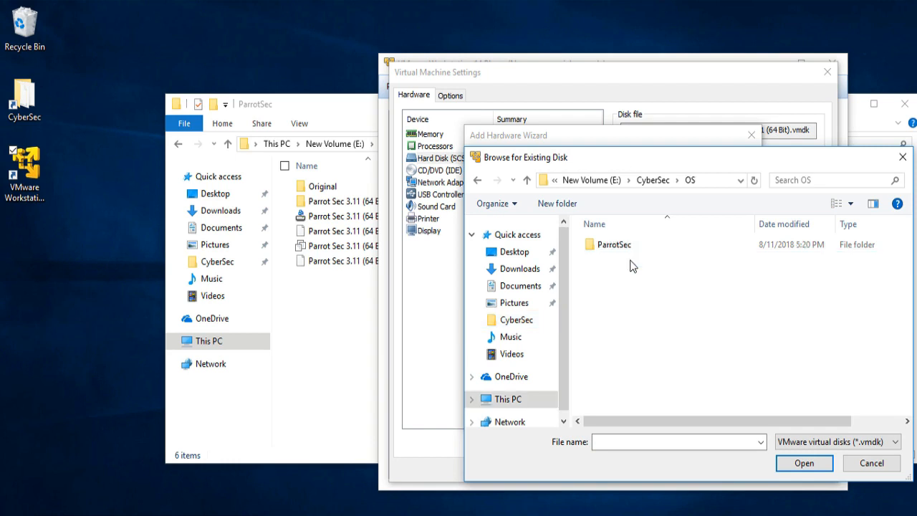
double_click(631, 245)
click(628, 249)
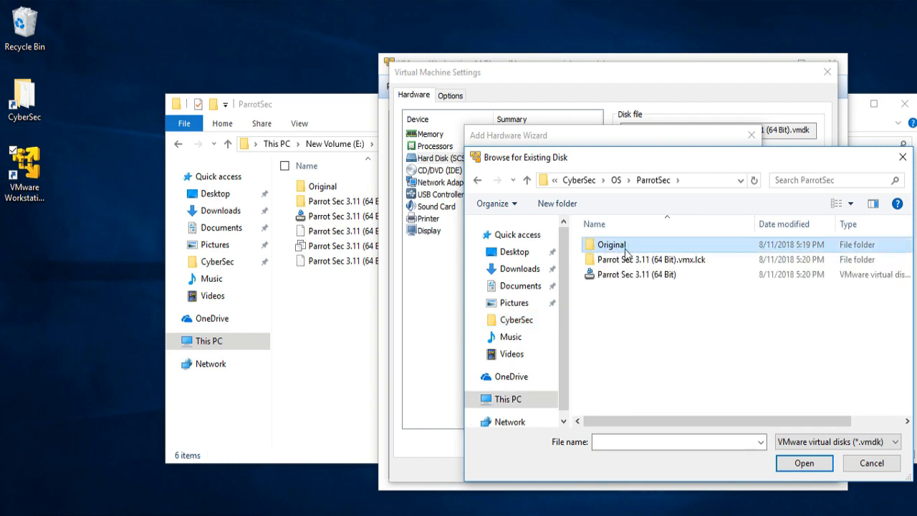
double_click(636, 250)
double_click(635, 250)
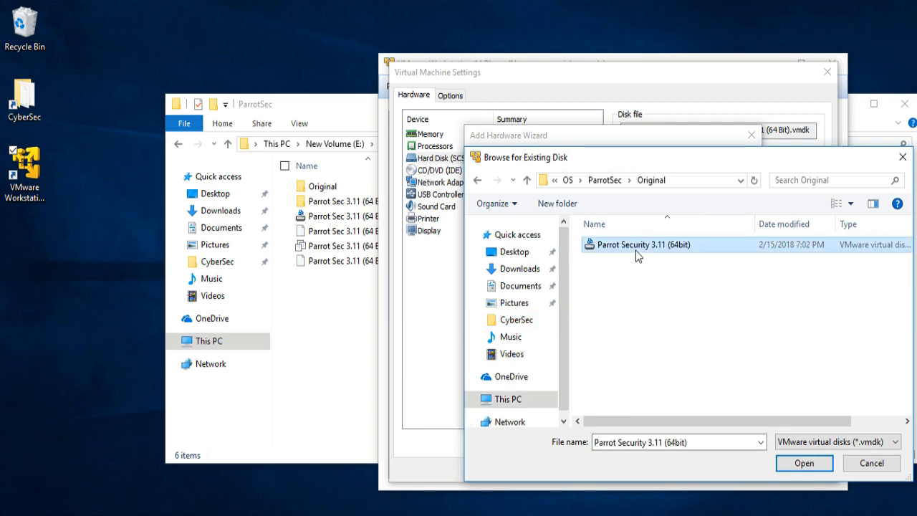
- Finish adding the existing disk and convert it to the newer virtual disk format
click(677, 415)
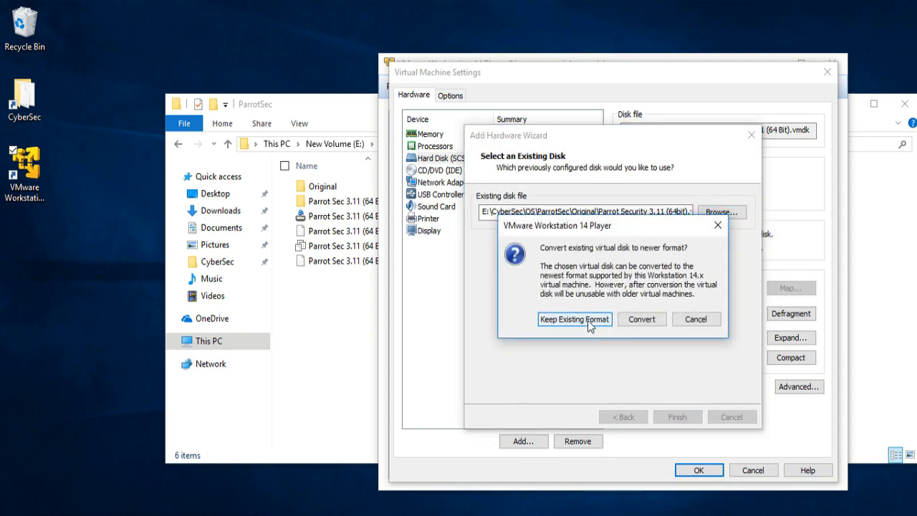
click(644, 322)
click(641, 322)
key(Return)
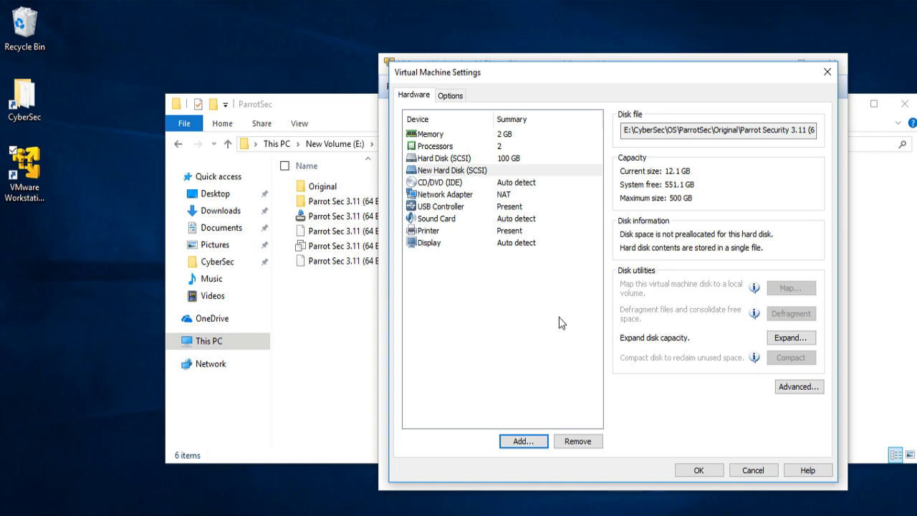
- Compare the two hard disks and remove the empty 100 GB SCSI disk from the virtual machine
click(464, 160)
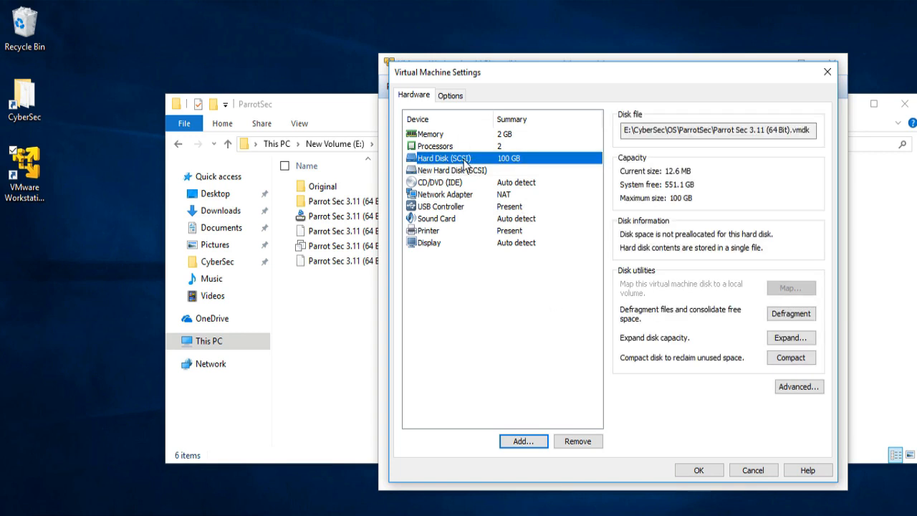
click(516, 169)
click(499, 161)
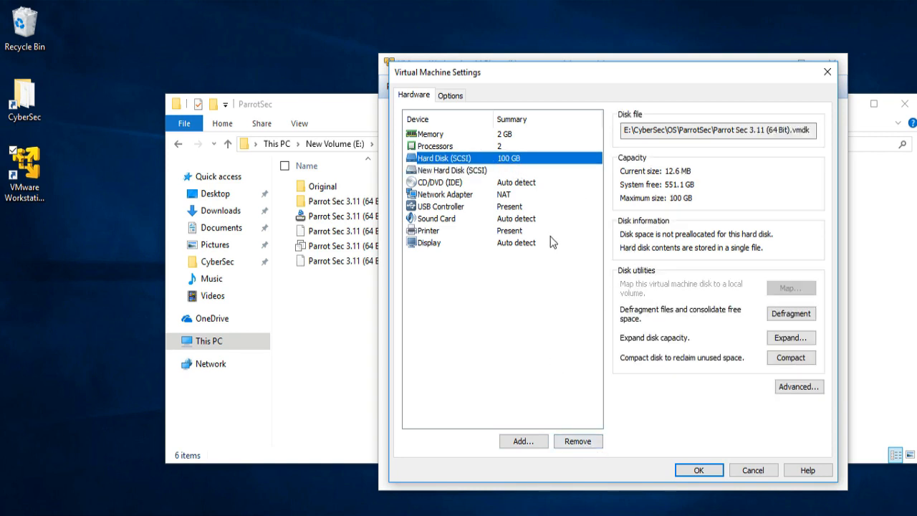
click(576, 442)
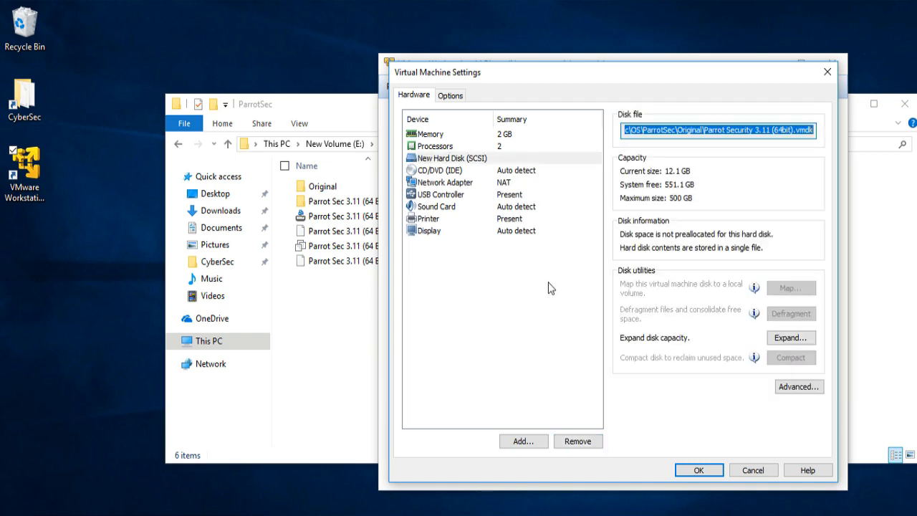
- Check the disk file of the remaining SCSI hard disk and save the virtual machine settings
click(450, 160)
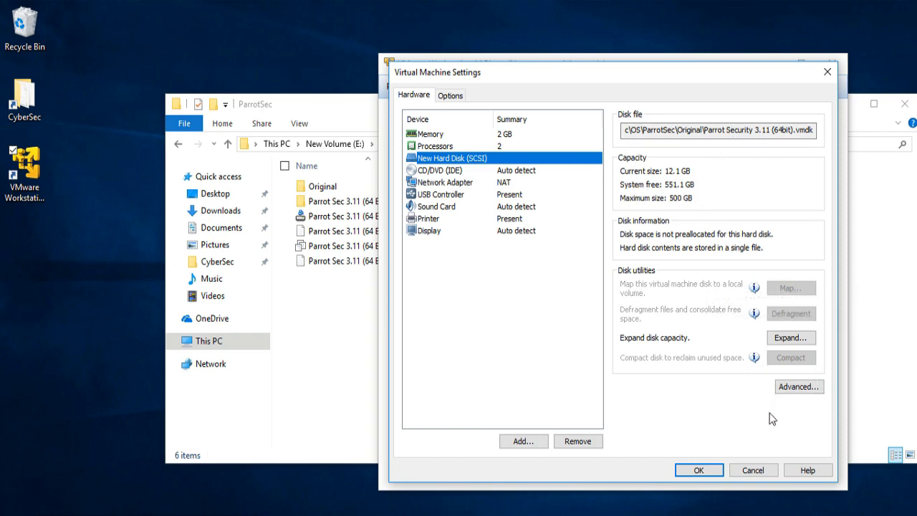
click(686, 473)
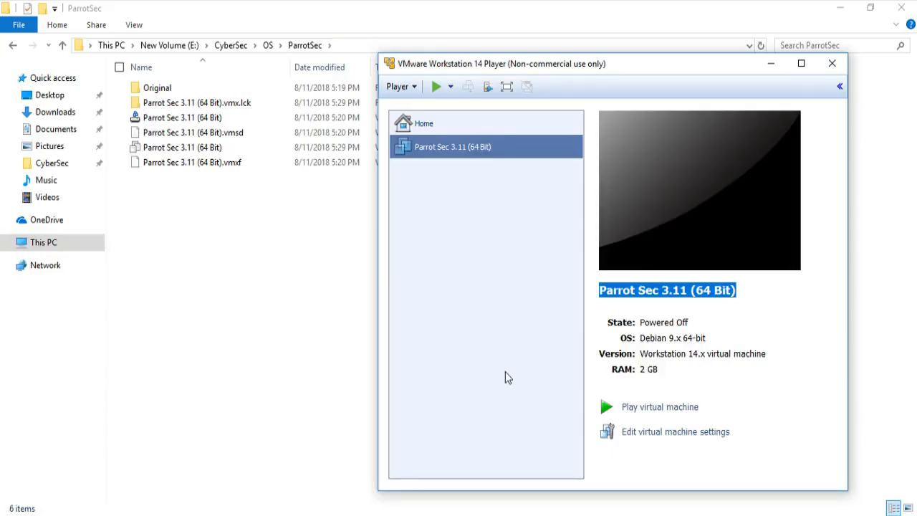
click(505, 372)
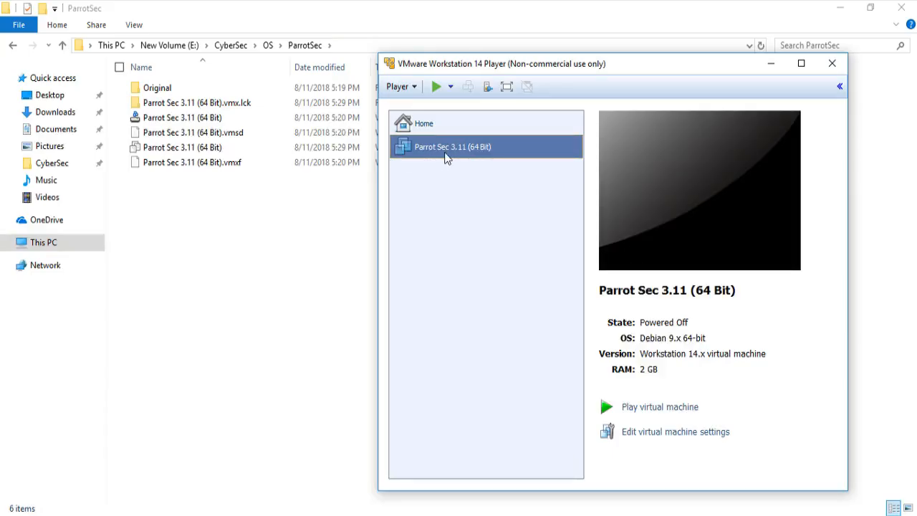